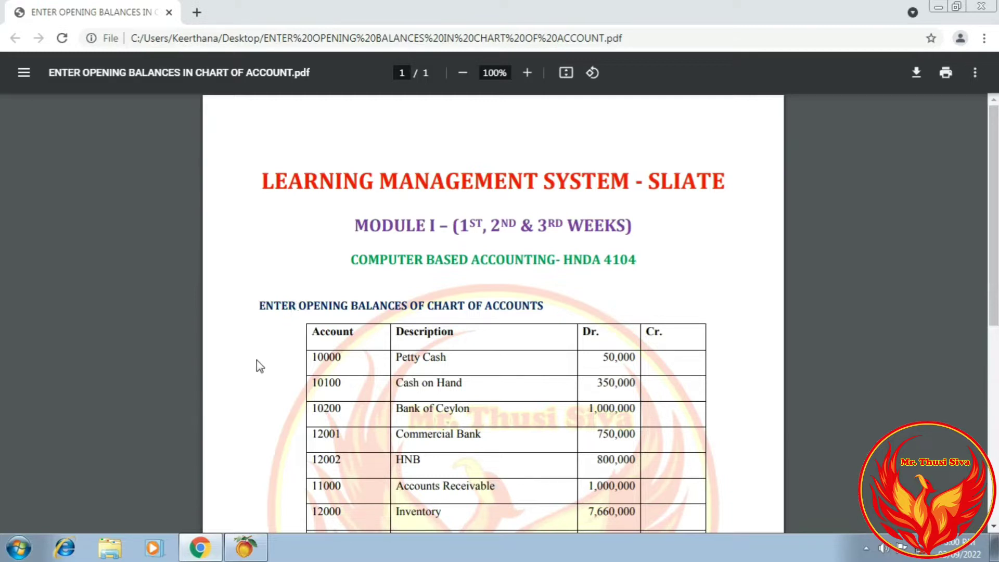
Switch to Peachtree Accounting and open the Maintain Chart of Accounts window, moving it clear for data entry.
click(243, 547)
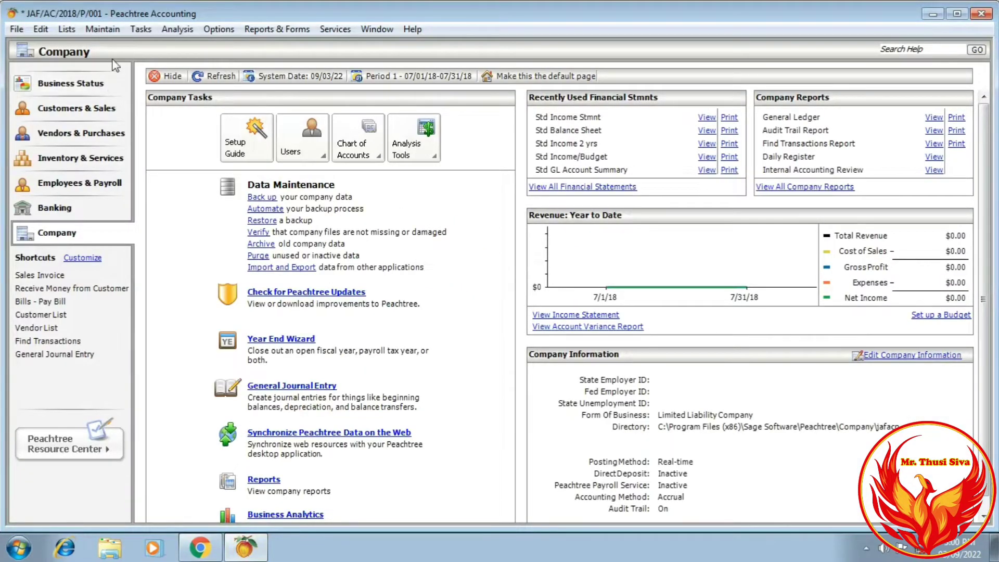
click(104, 31)
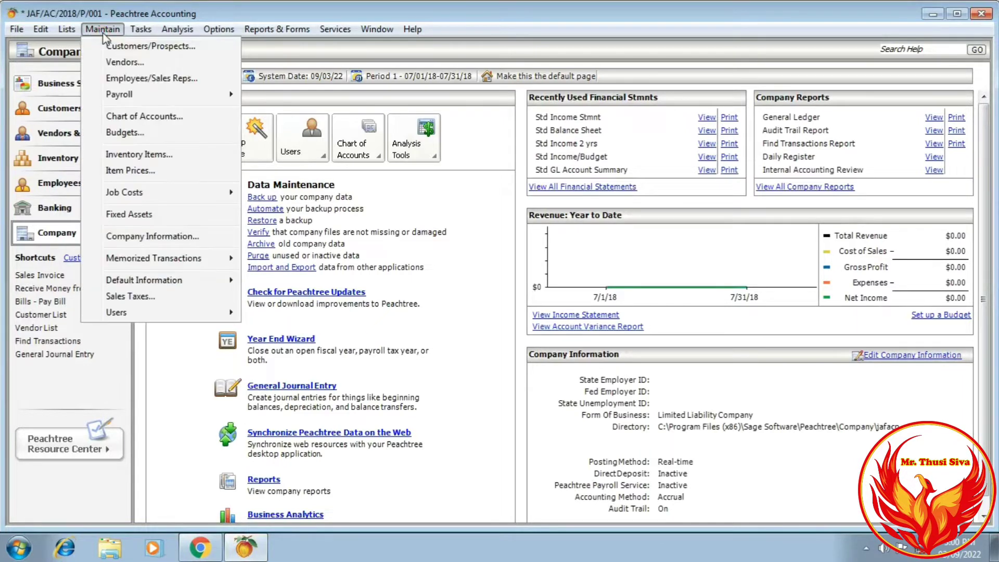
click(125, 117)
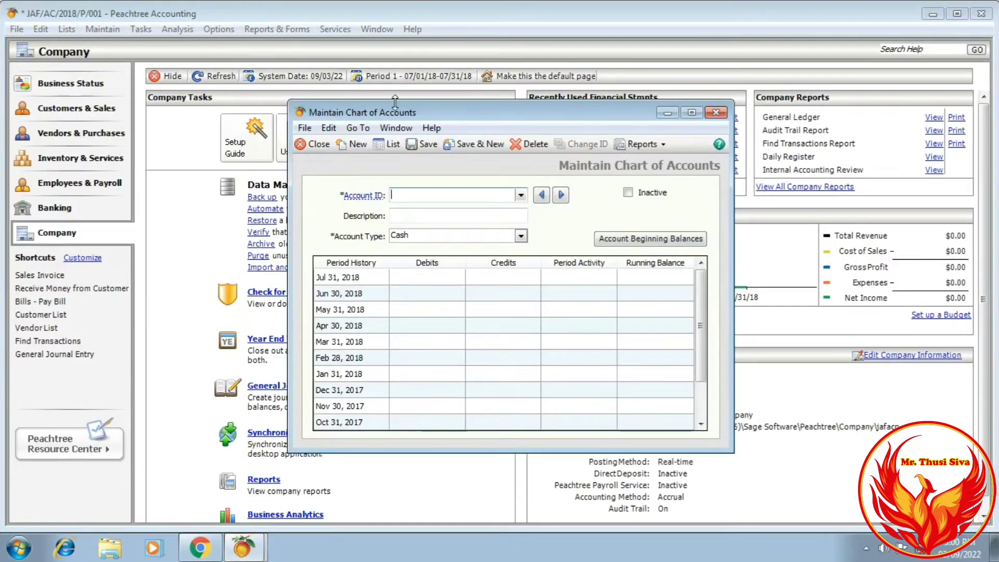
drag(429, 118, 339, 143)
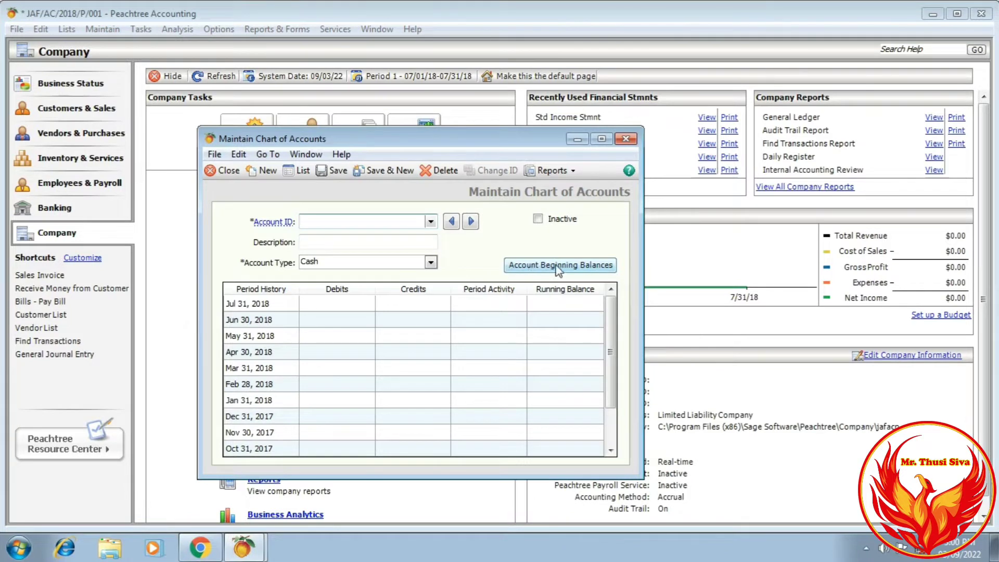
Open the account beginning balances for the period from 1/2/19 through 28/2/19.
click(589, 268)
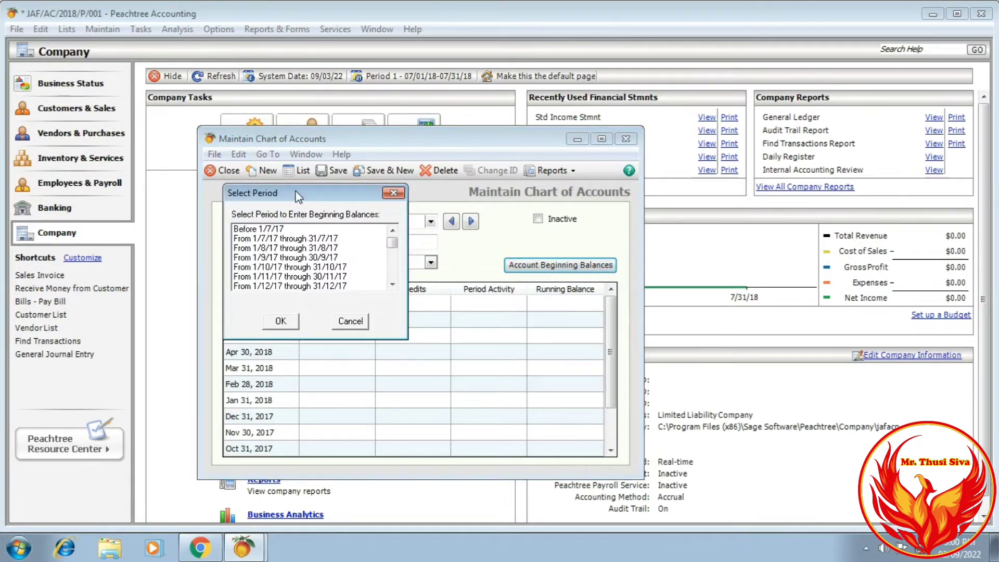
drag(296, 192, 300, 222)
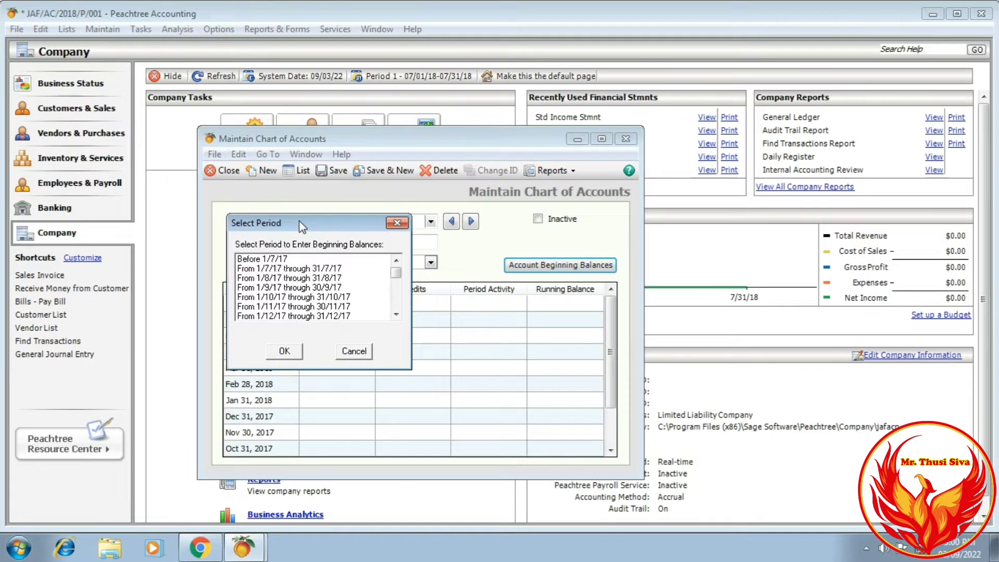
click(396, 315)
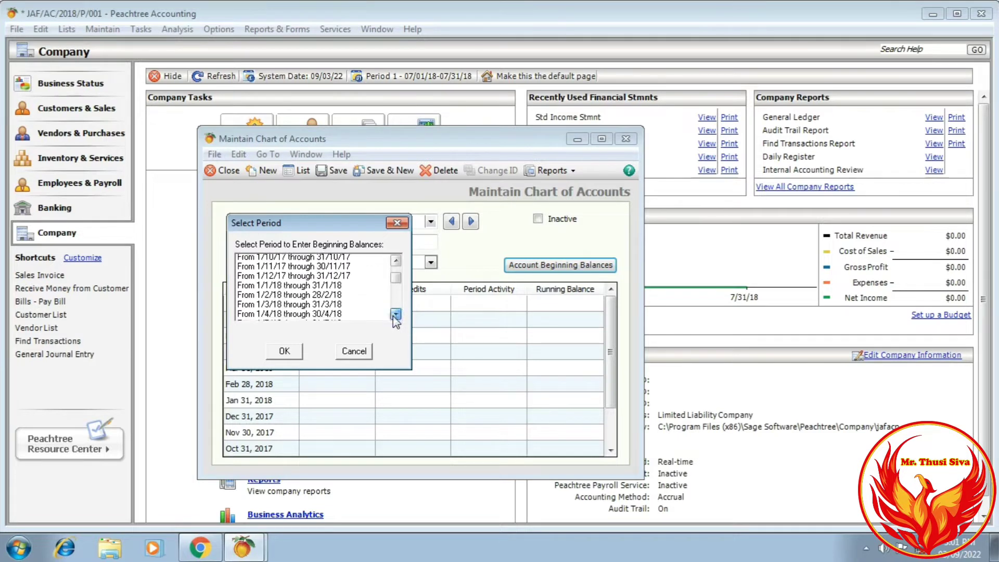
click(396, 315)
click(358, 307)
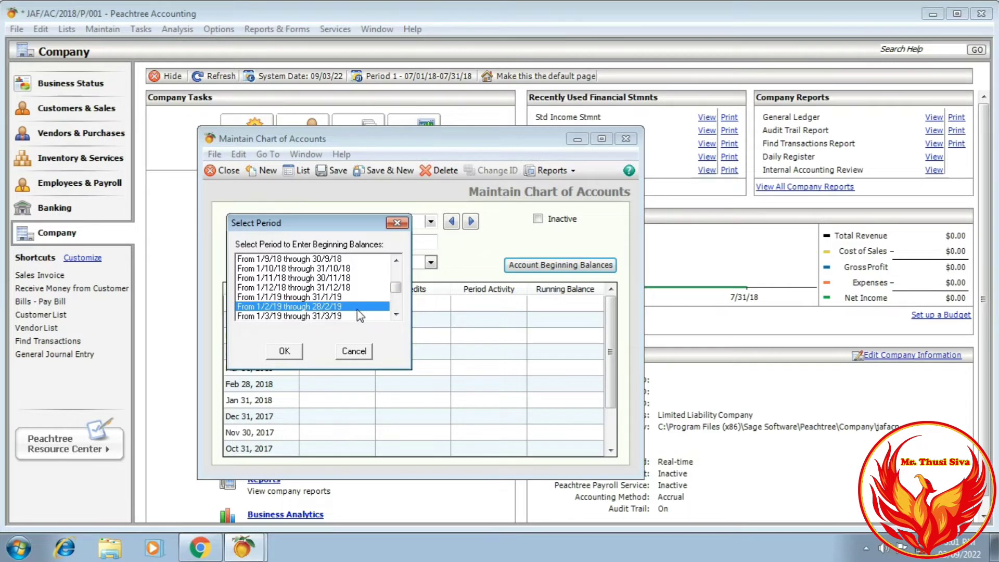
click(289, 352)
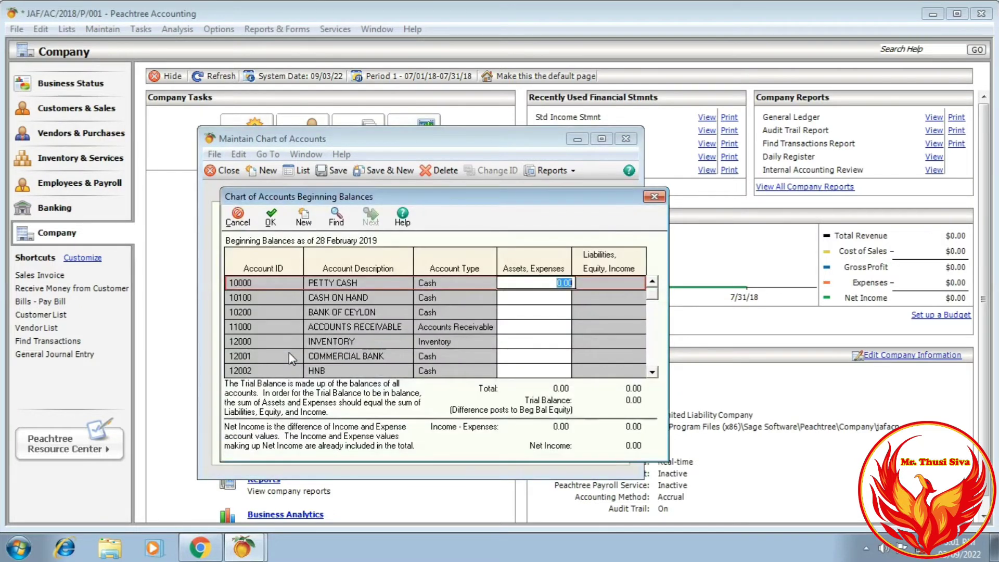
drag(414, 197, 394, 162)
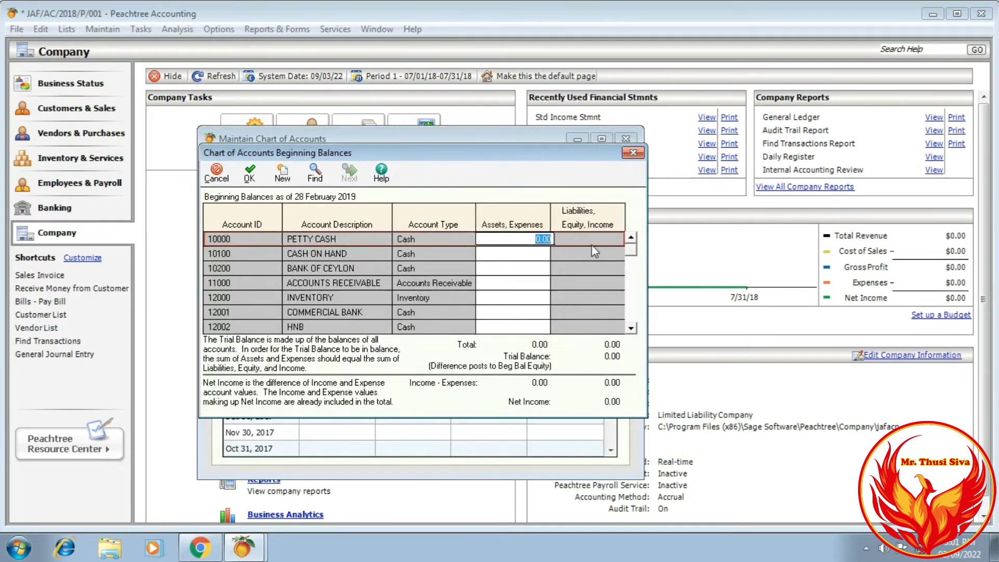
Set the Petty Cash beginning balance to 50,000, as listed in the opening balances PDF in Chrome.
key(BackSpace)
click(201, 551)
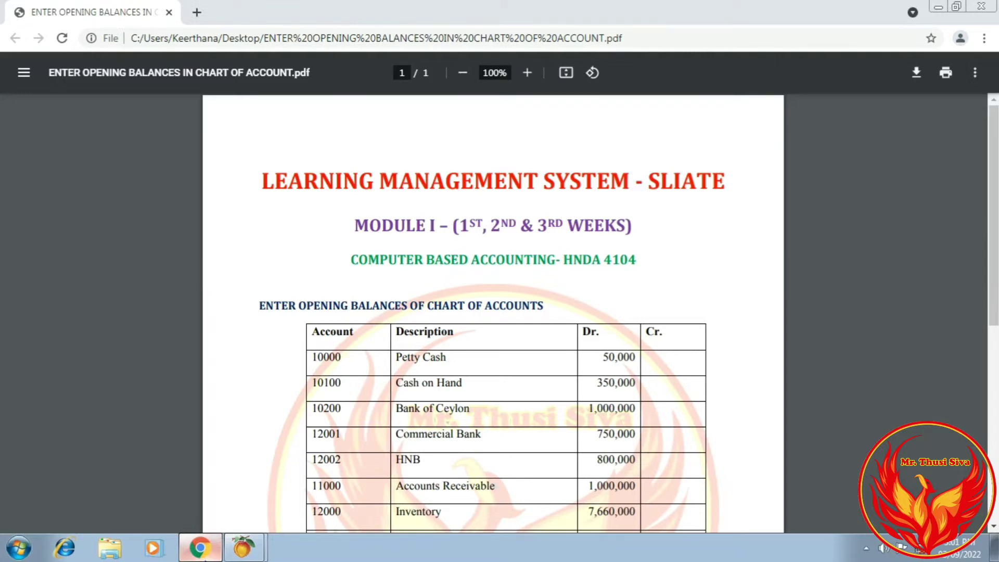
click(244, 548)
click(543, 241)
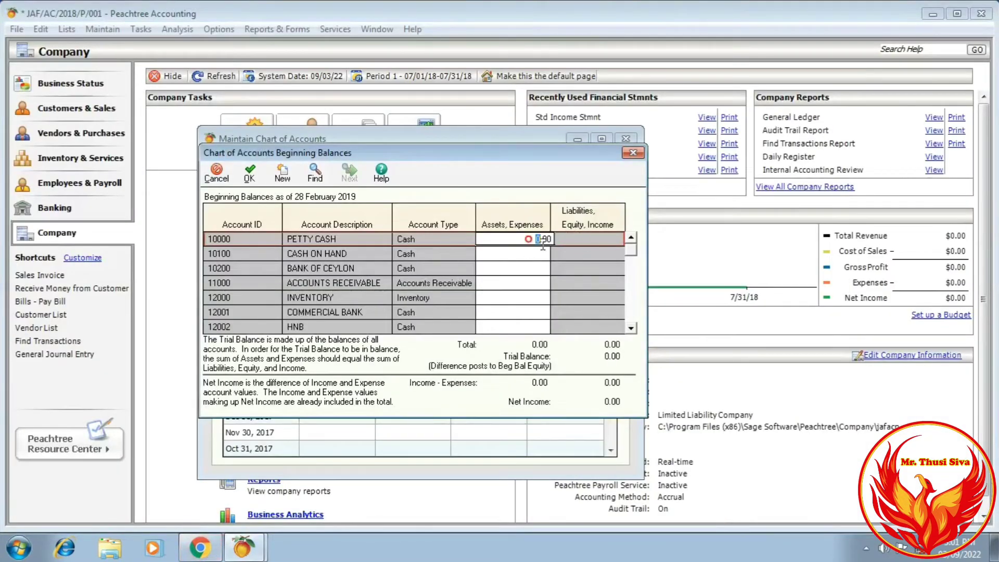
text(50000)
click(570, 254)
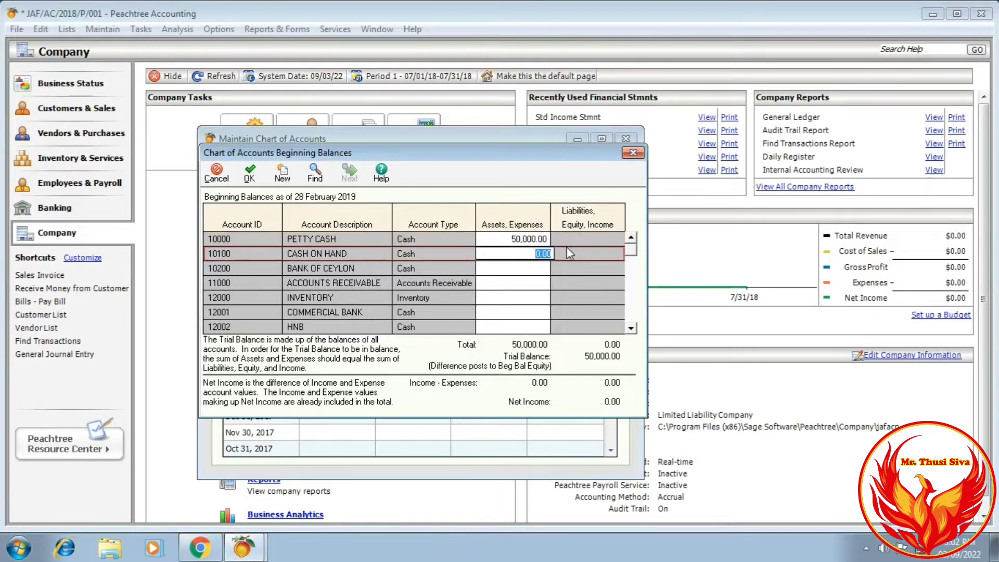
Enter the beginning balances listed in the Chrome PDF: 350,000 for Cash on Hand and 1,000,000 for Bank of Ceylon.
click(198, 550)
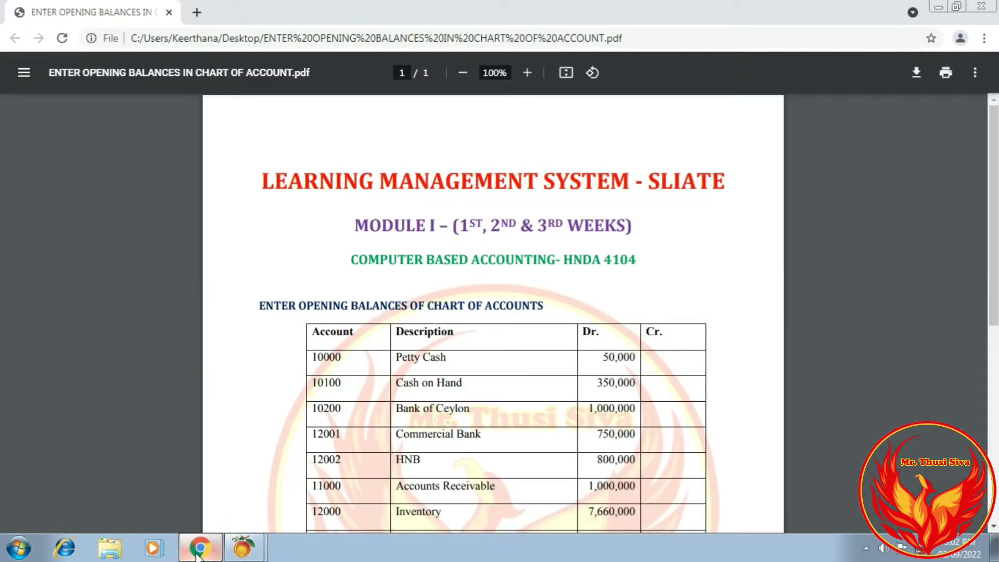
click(199, 550)
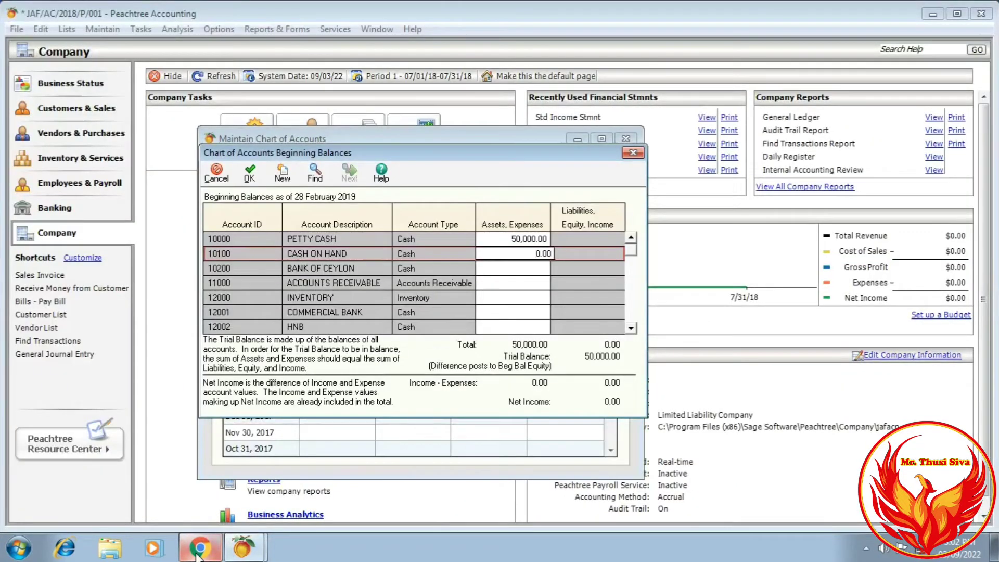
text(350000)
key(Return)
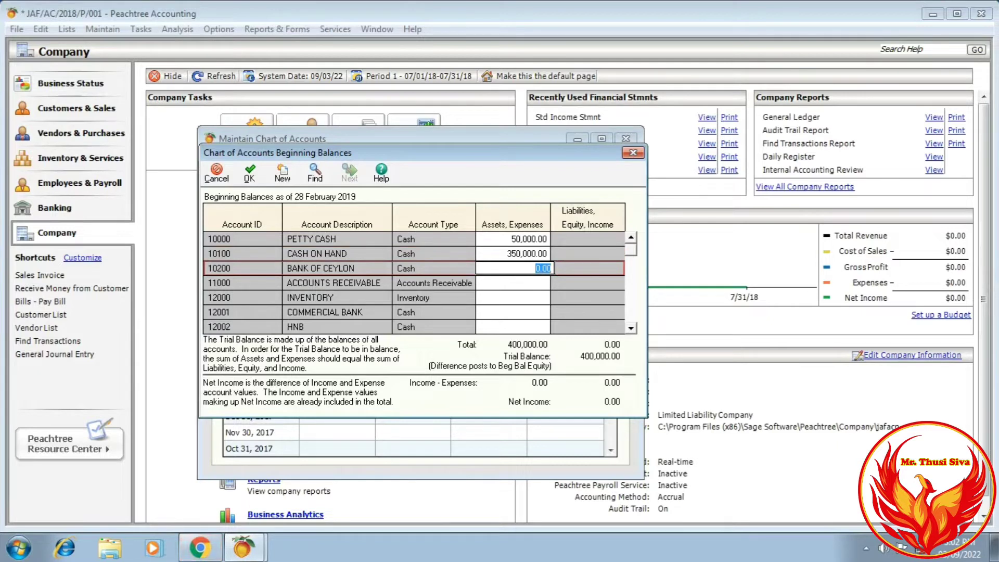
click(199, 551)
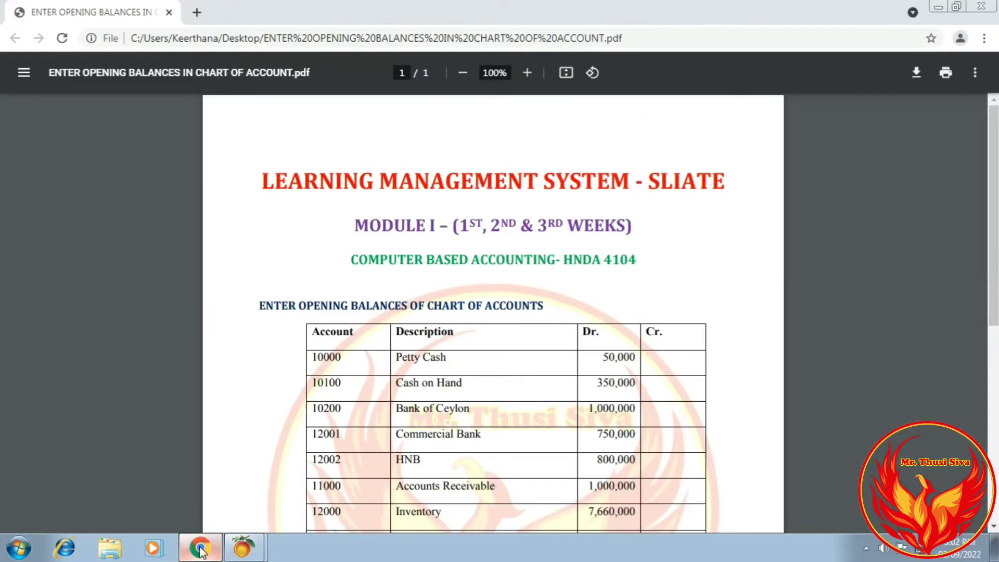
click(199, 551)
text(1,)
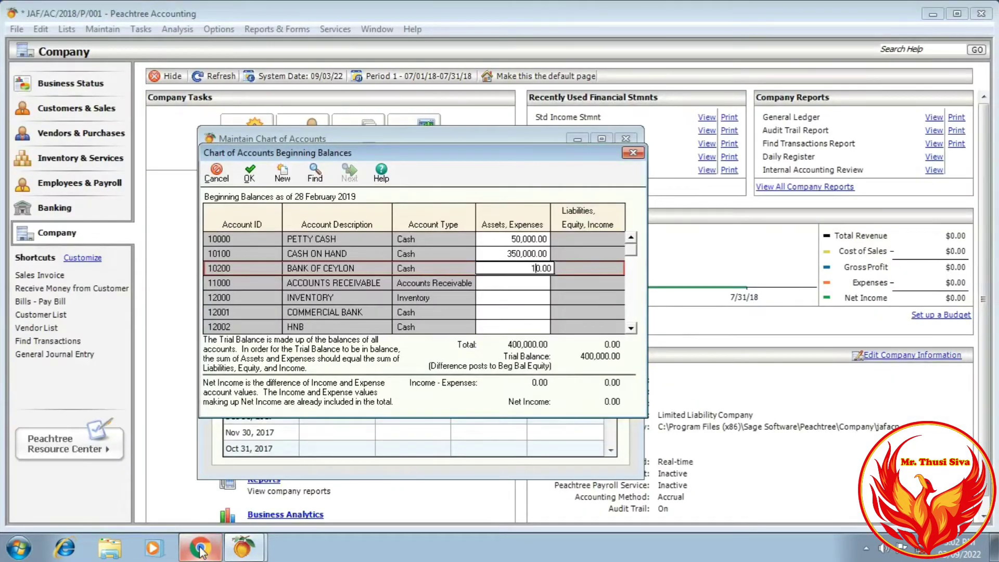
text(000,000)
key(Return)
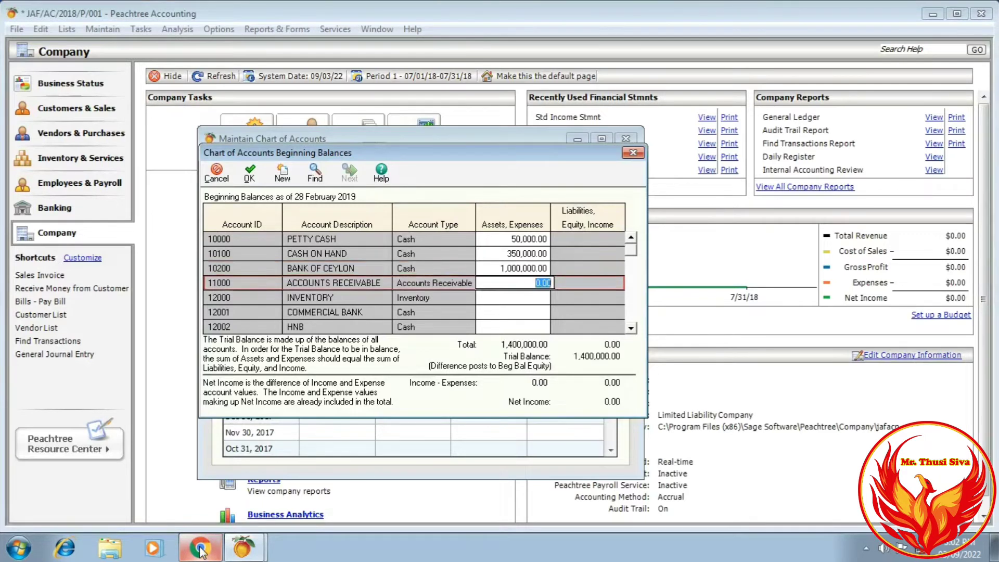
Enter the beginning balances listed in the Chrome PDF: 1,000,000 for Accounts Receivable and 7,660,000 for Inventory.
click(196, 553)
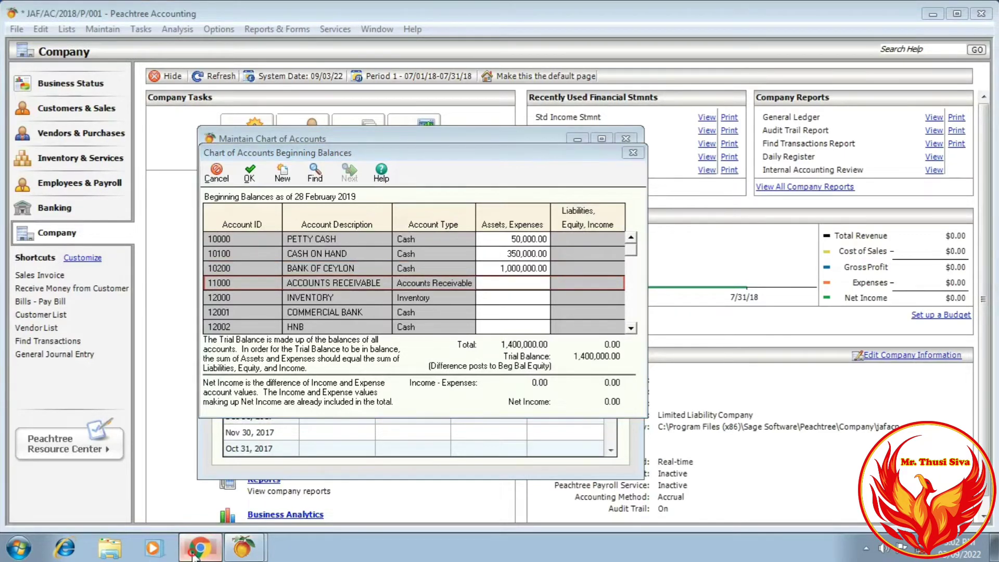
click(196, 554)
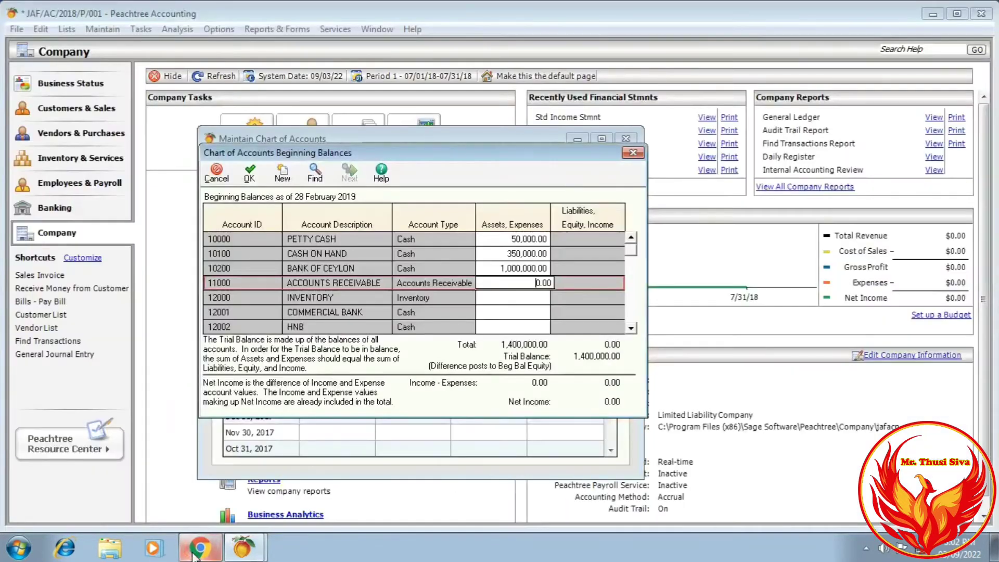
text(1,0)
text(00,000)
key(Return)
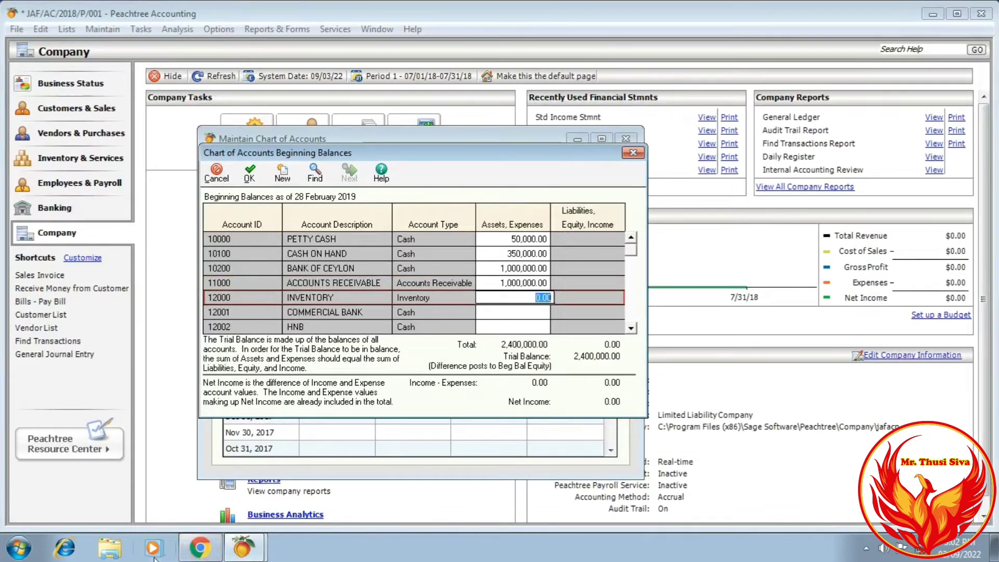
click(202, 551)
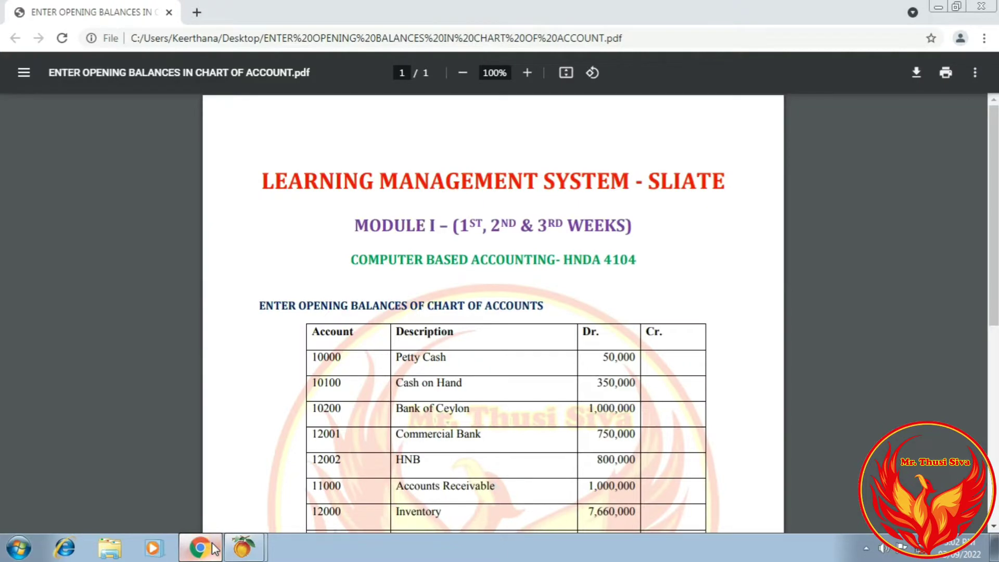
click(201, 548)
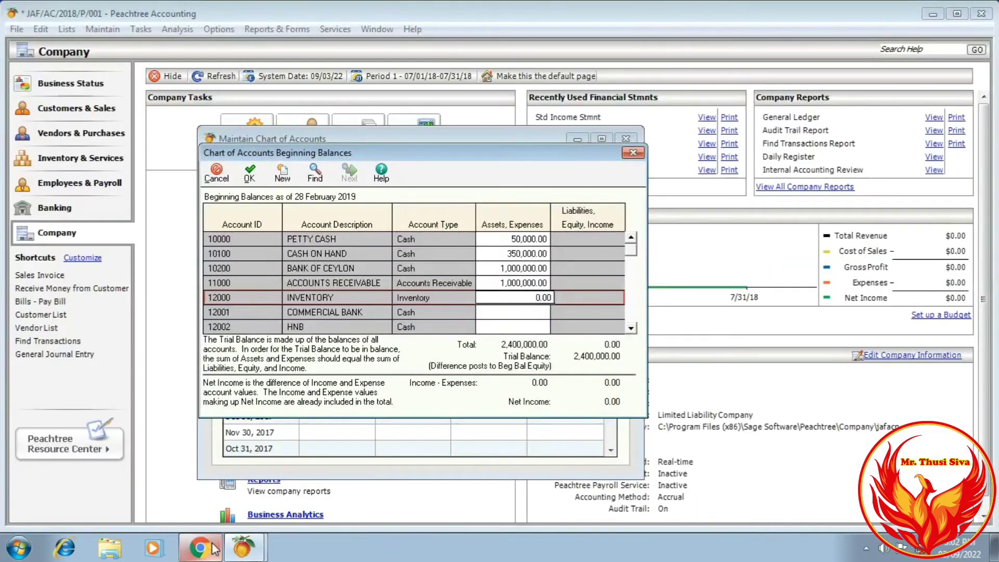
text(766000)
key(Return)
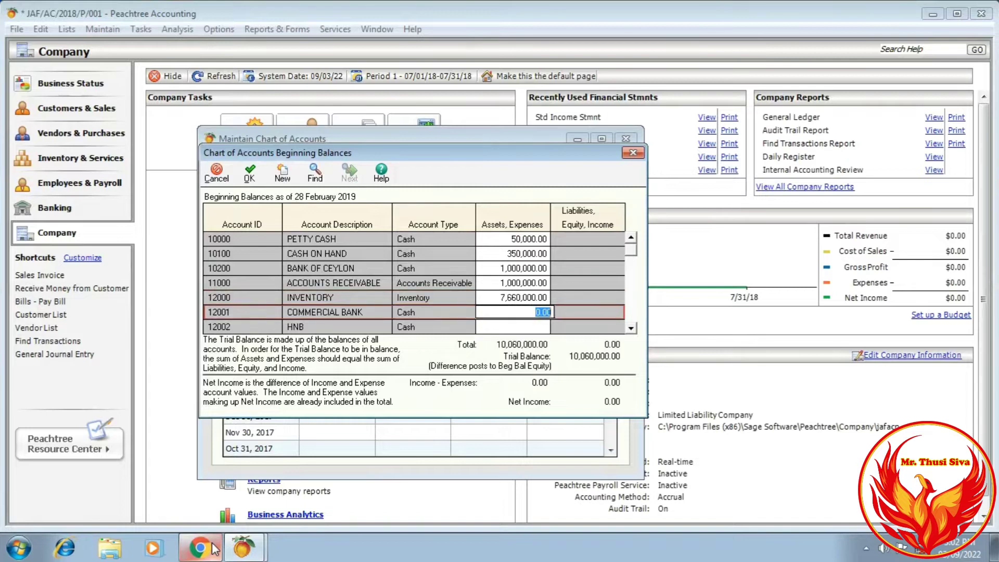
Enter the beginning balances listed in the Chrome PDF: 750,000 for Commercial Bank and 800,000 for HNB.
click(201, 549)
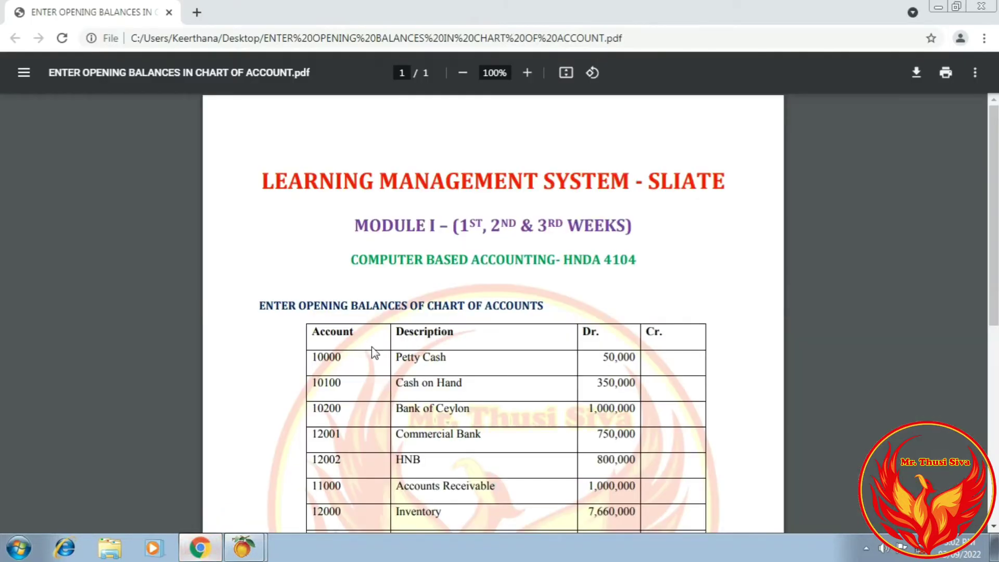
scroll(375, 344, down, 4)
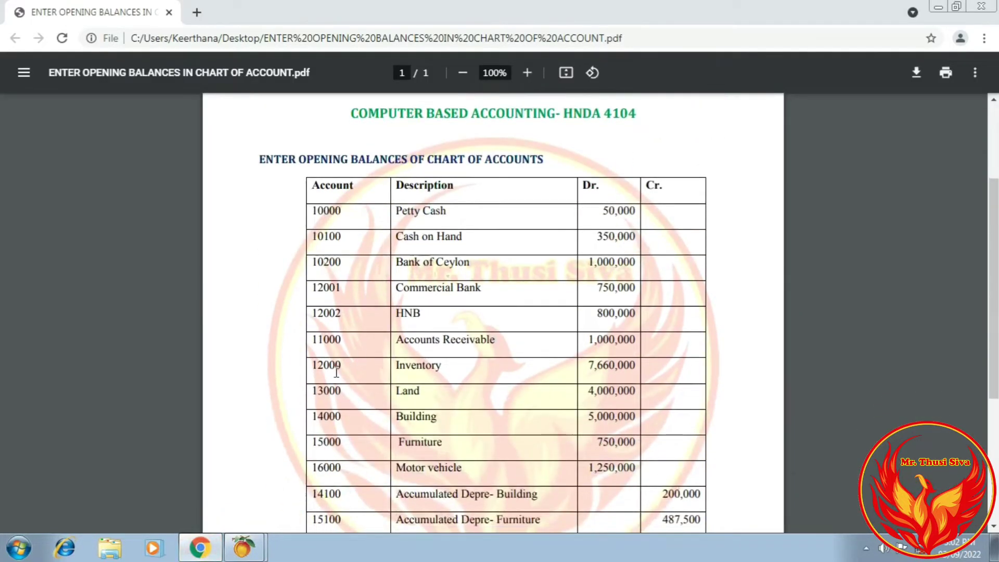
click(201, 548)
text(750,)
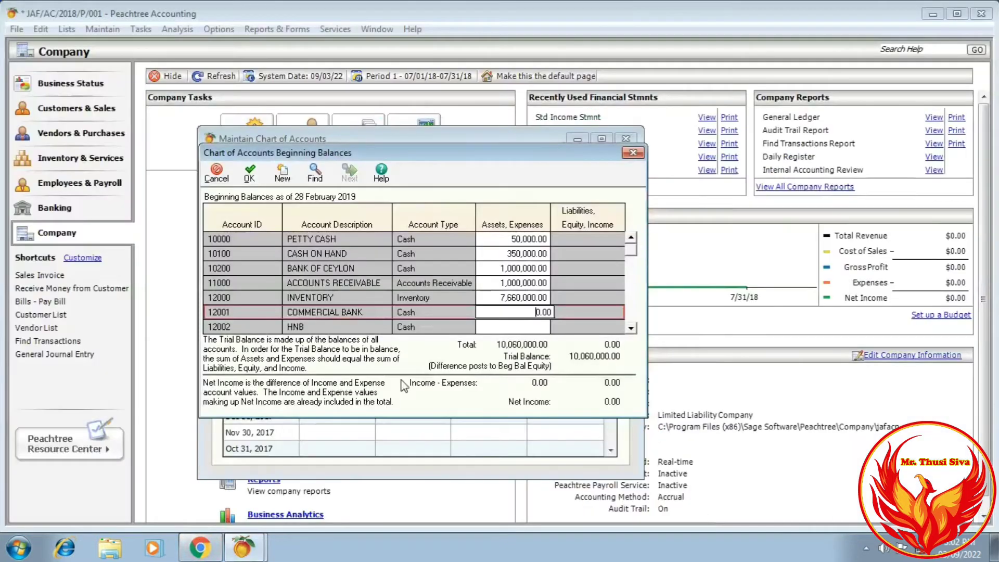
text(000)
key(Return)
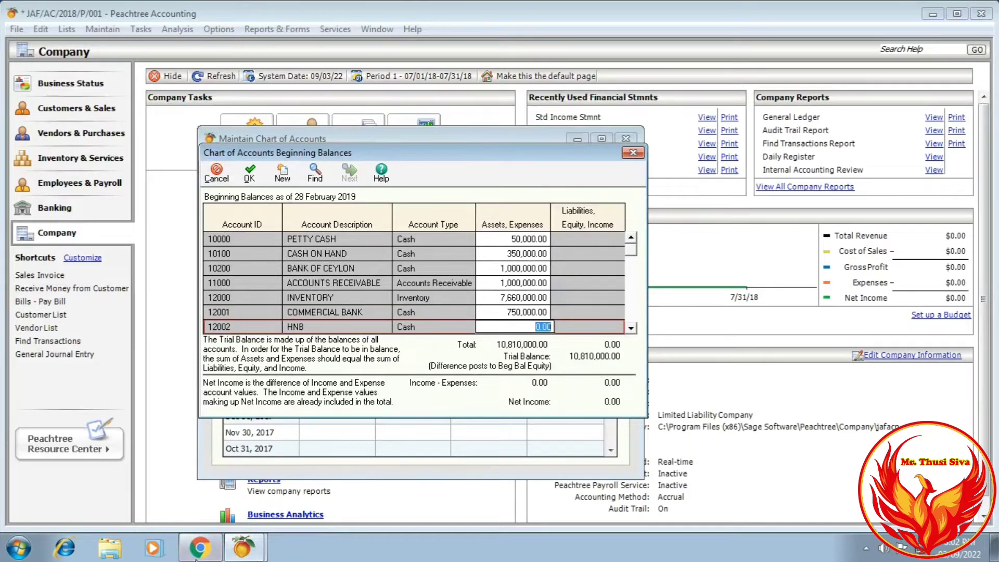
click(200, 553)
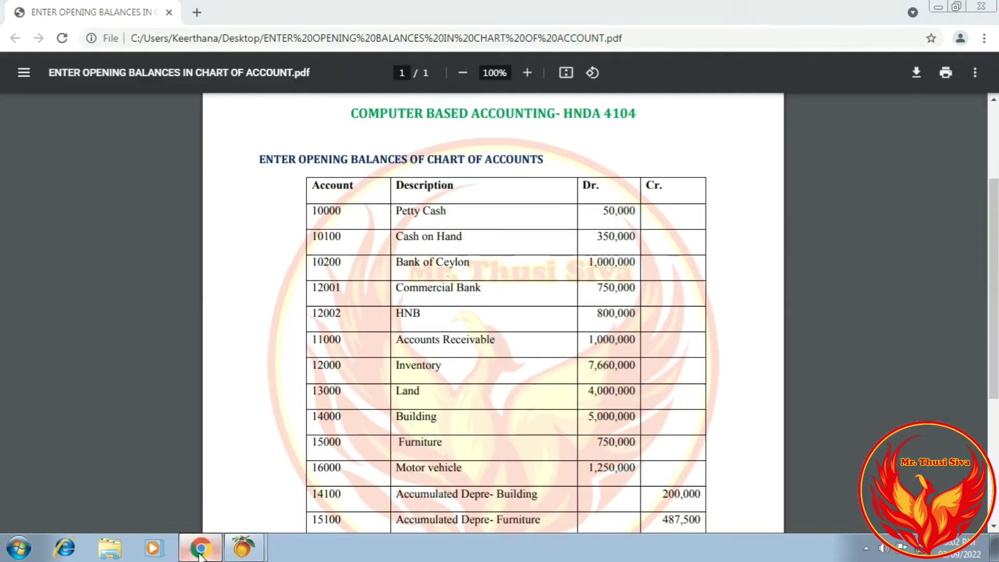
click(200, 548)
text(8000.00,000)
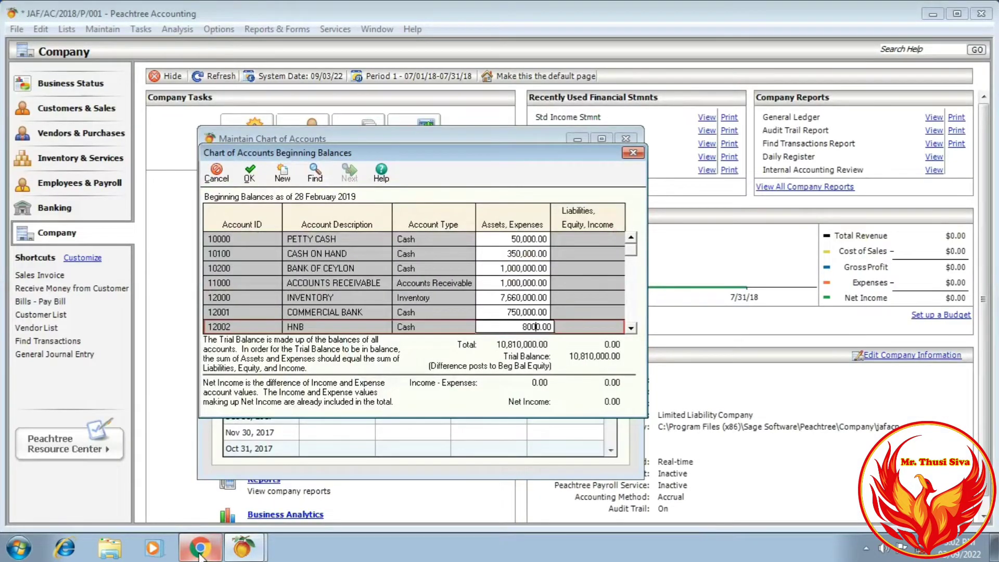
key(Return)
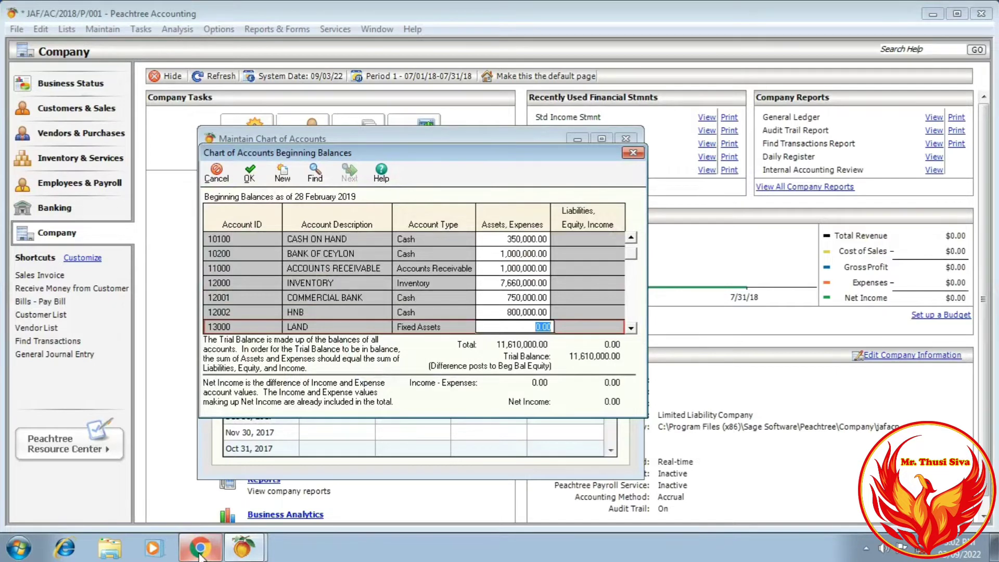
Enter the beginning balances listed in the Chrome PDF: 4,000,000 for Land and 5,000,000 for Building.
click(195, 552)
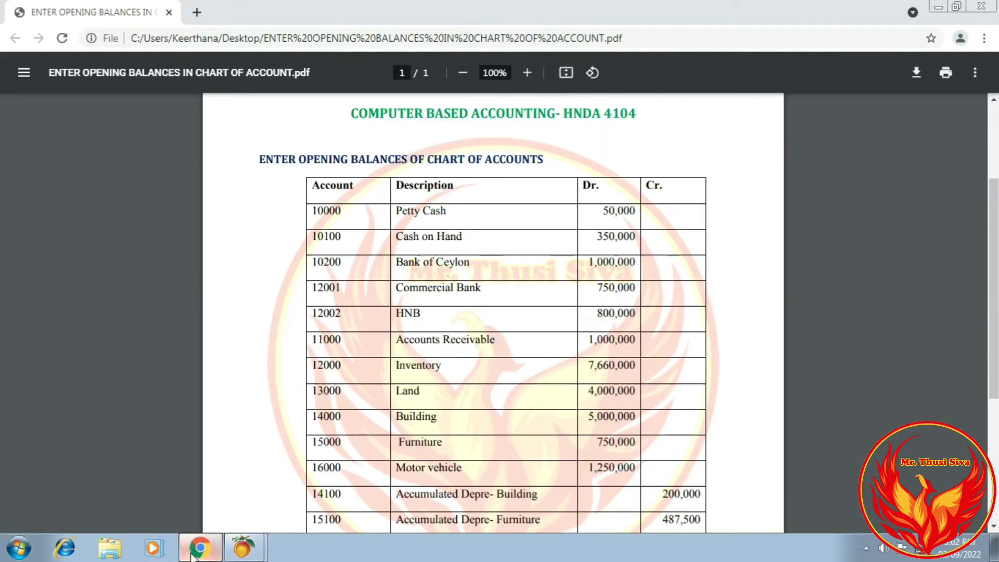
click(192, 555)
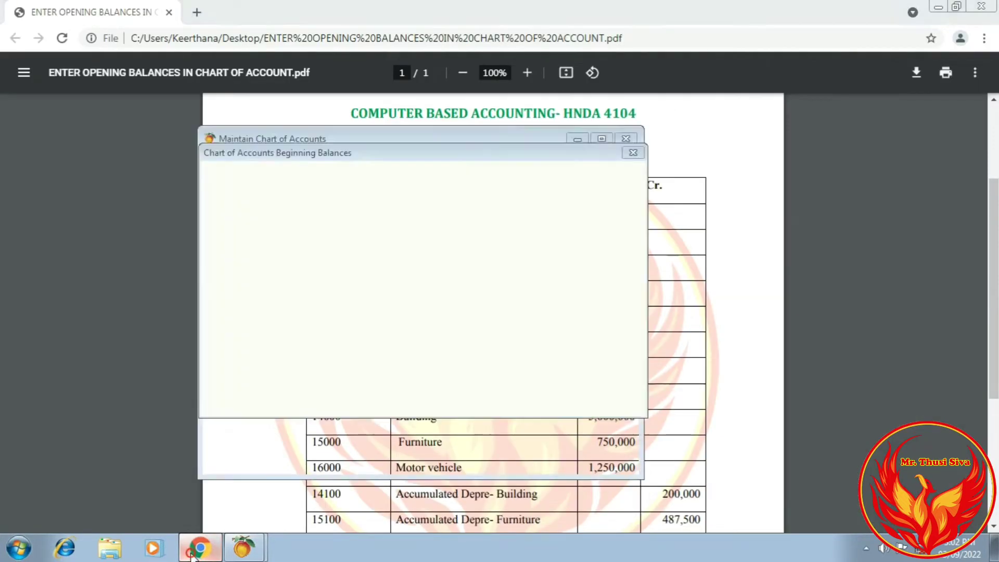
text(4,000,)
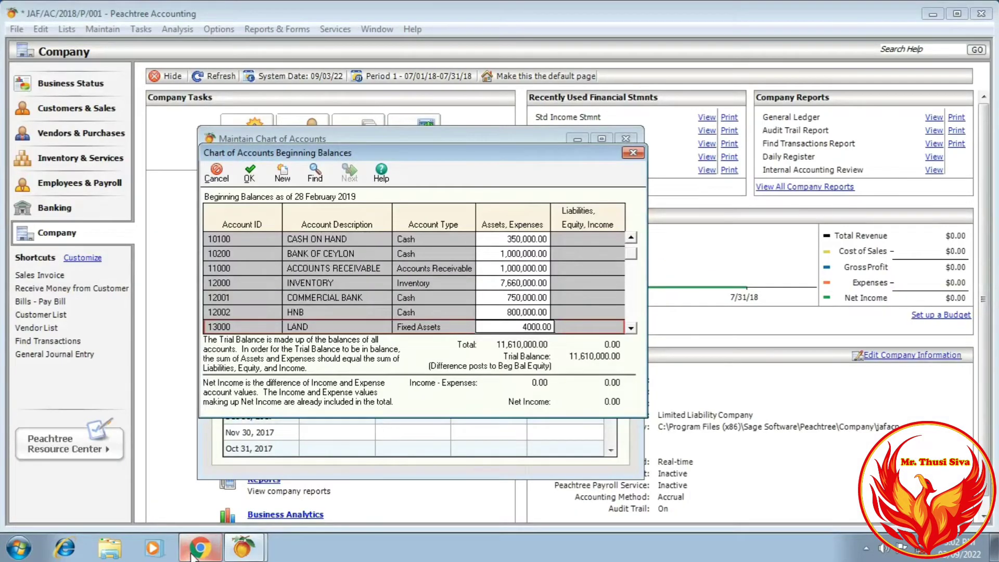
text(000)
key(Return)
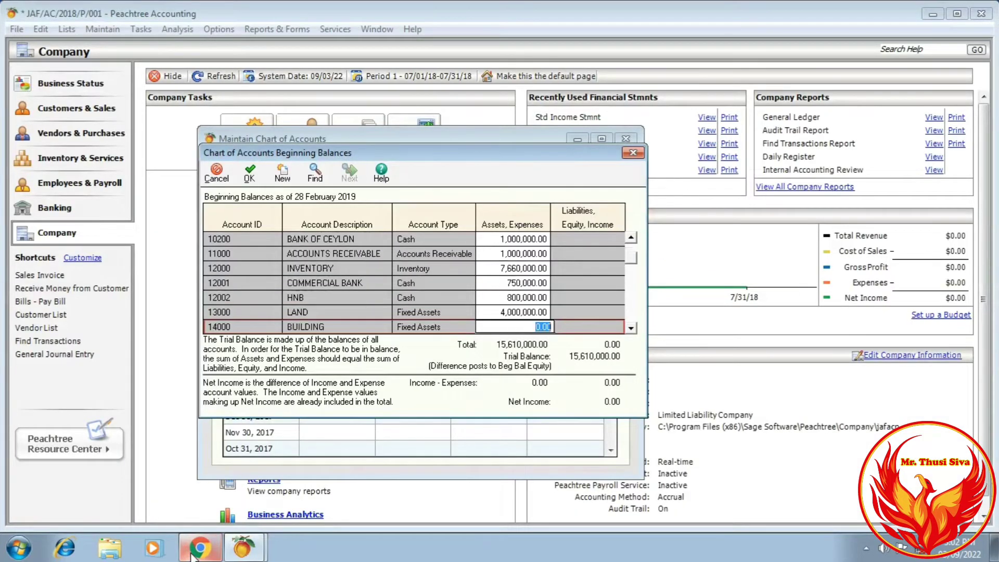
text(5000000)
key(Return)
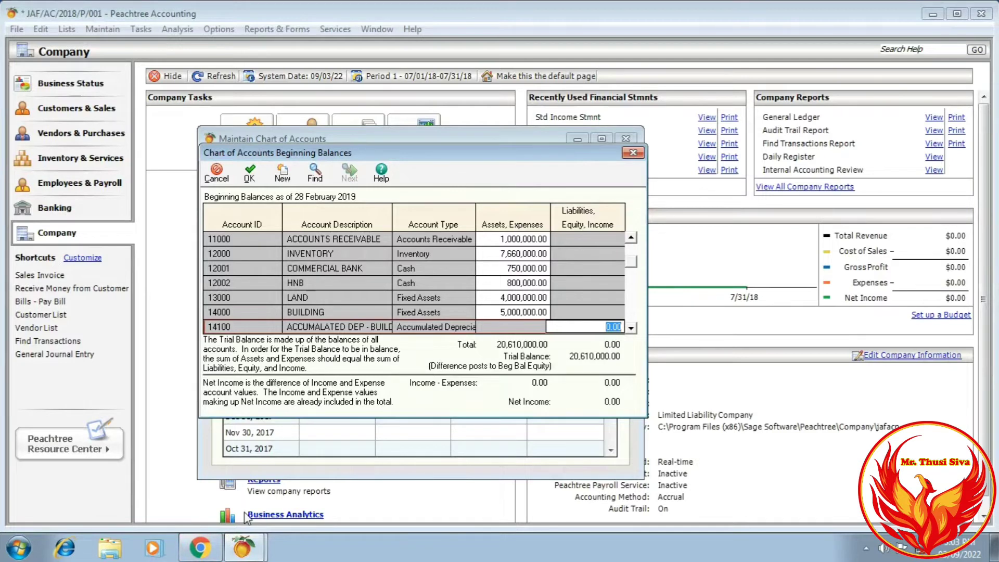
Enter the beginning balances listed in the Chrome PDF: 200,000 for Building accumulated depreciation and 750,000 for Furniture.
click(214, 554)
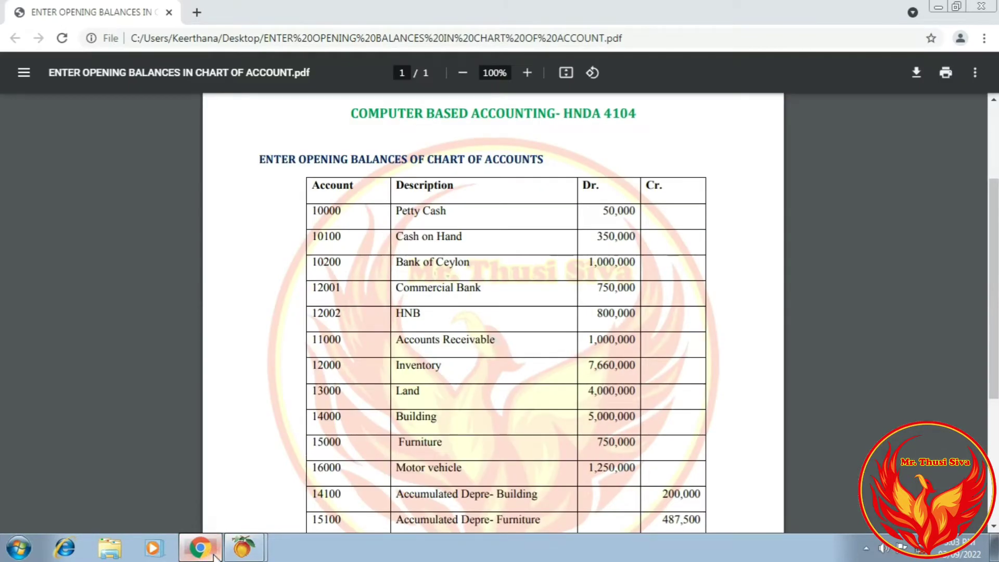
click(214, 554)
text(2)
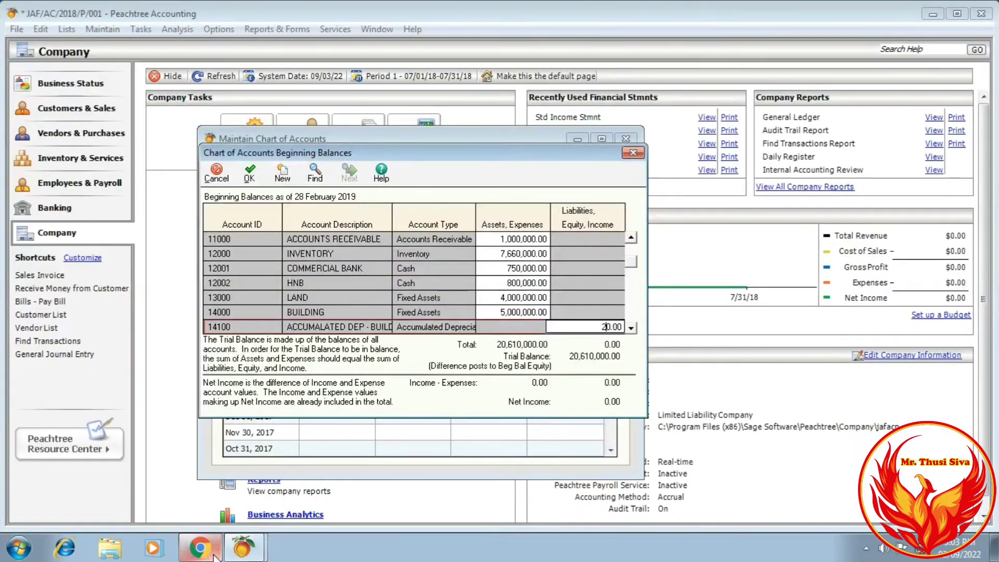
text(0)
text(0,00)
key(Return)
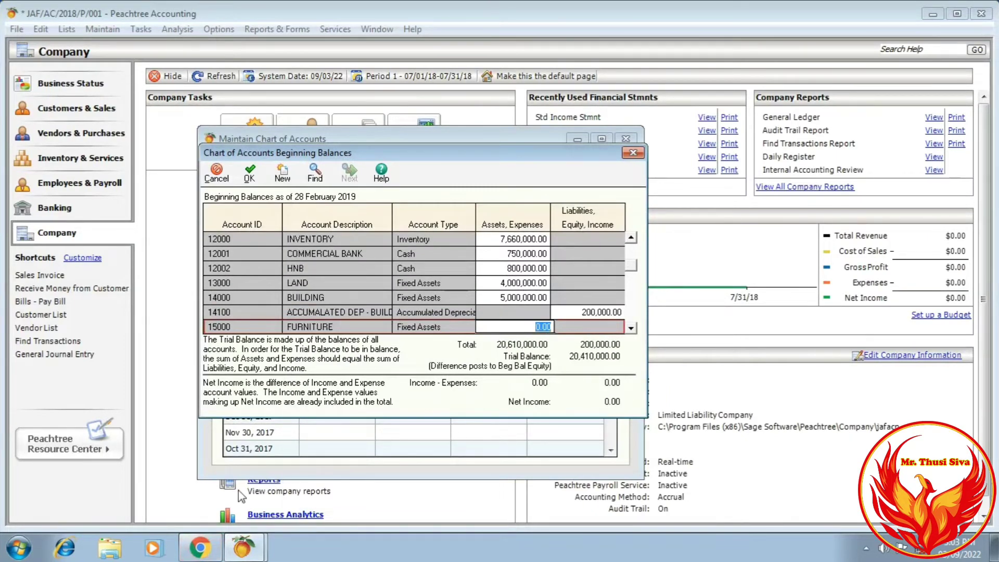
click(208, 553)
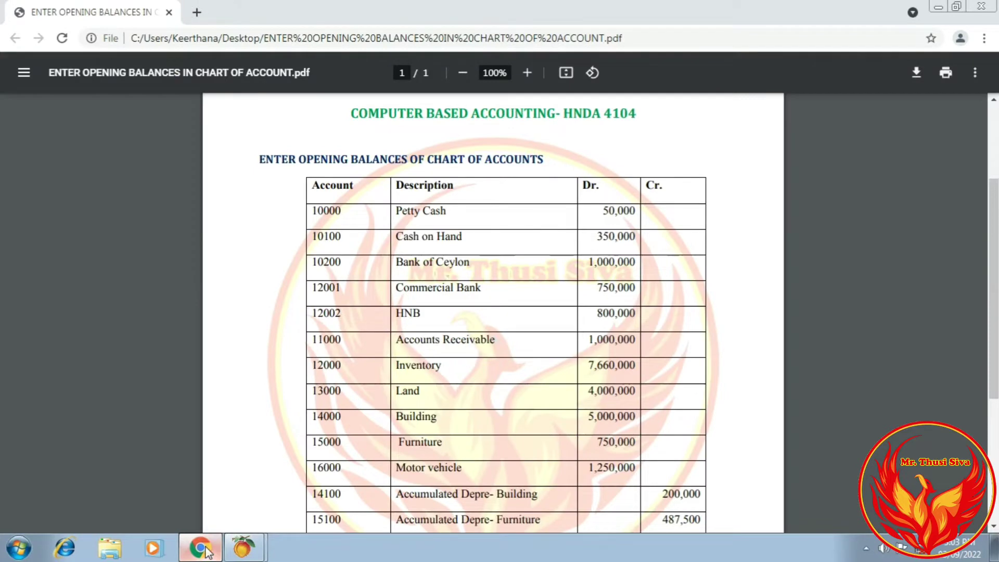
click(201, 548)
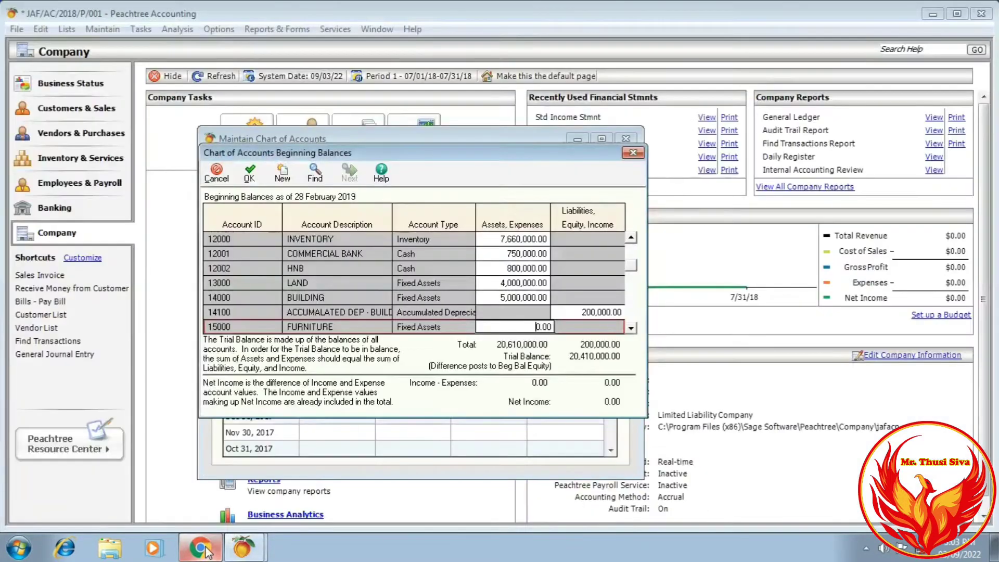
text(750,000)
key(Return)
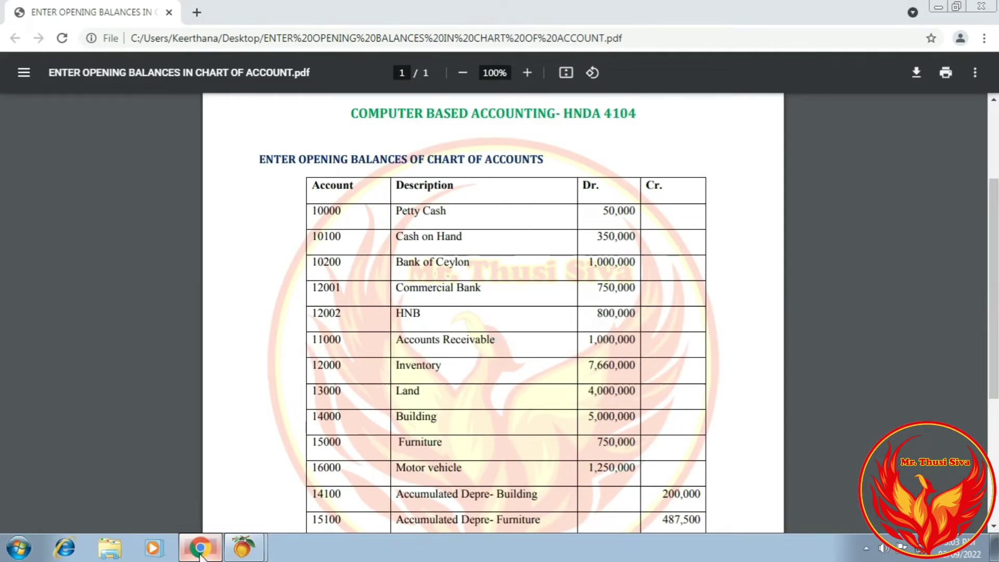
Enter the beginning balances listed in the Chrome PDF: 487,500 for Furniture accumulated depreciation and 1,250,000 for Motor Vehicle.
click(200, 553)
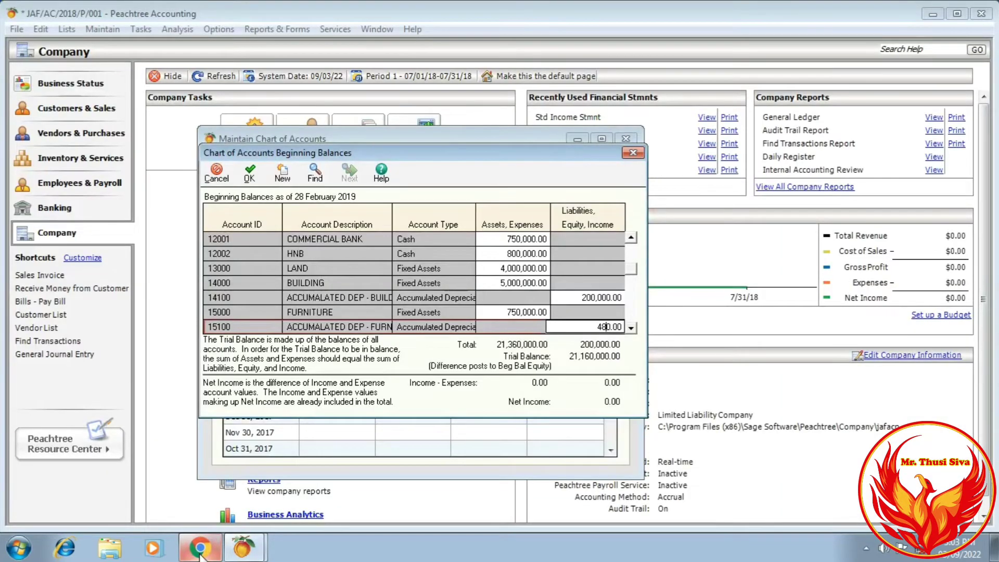
text(7500)
key(Tab)
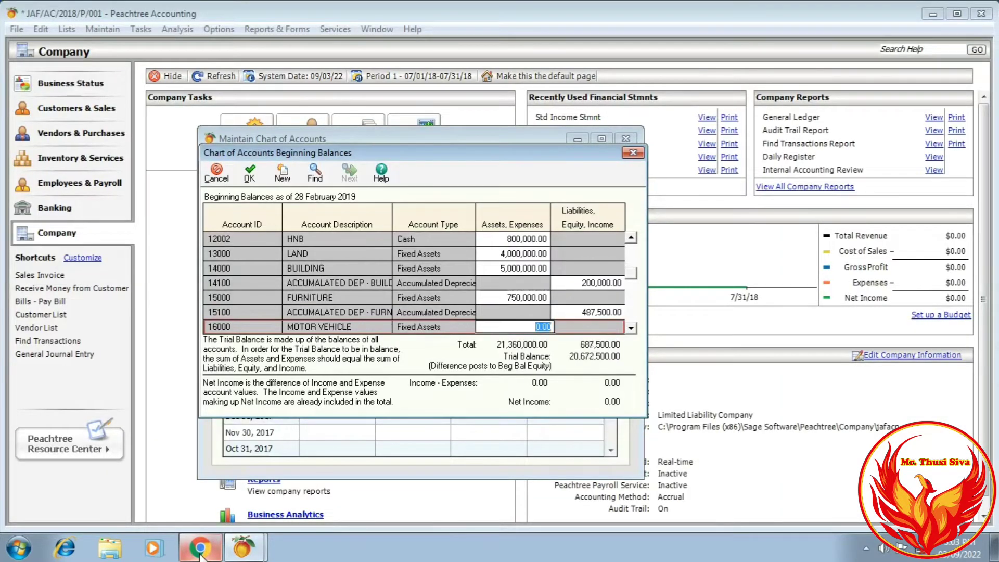
click(201, 554)
scroll(275, 497, down, 1)
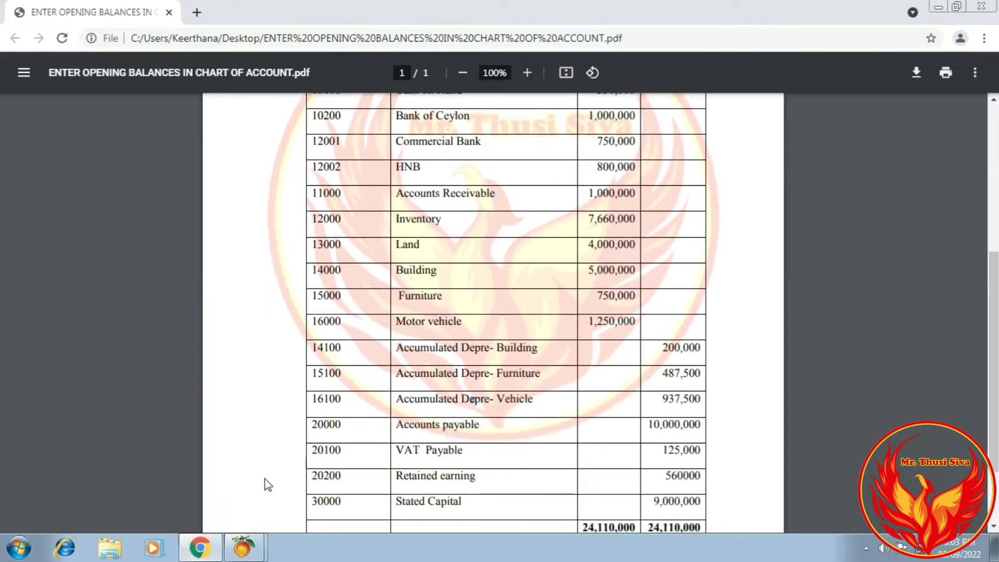
click(200, 552)
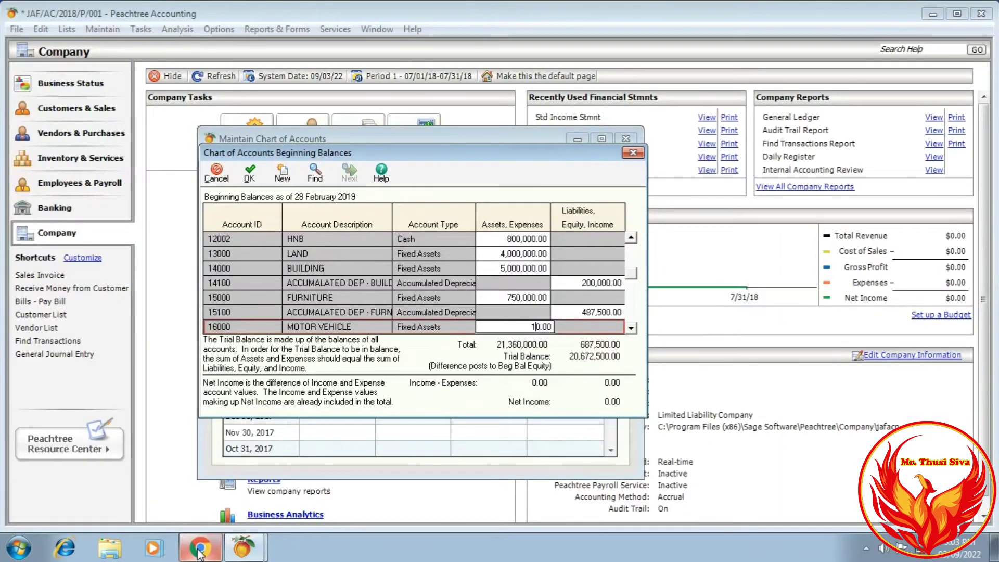
text(25000)
key(Return)
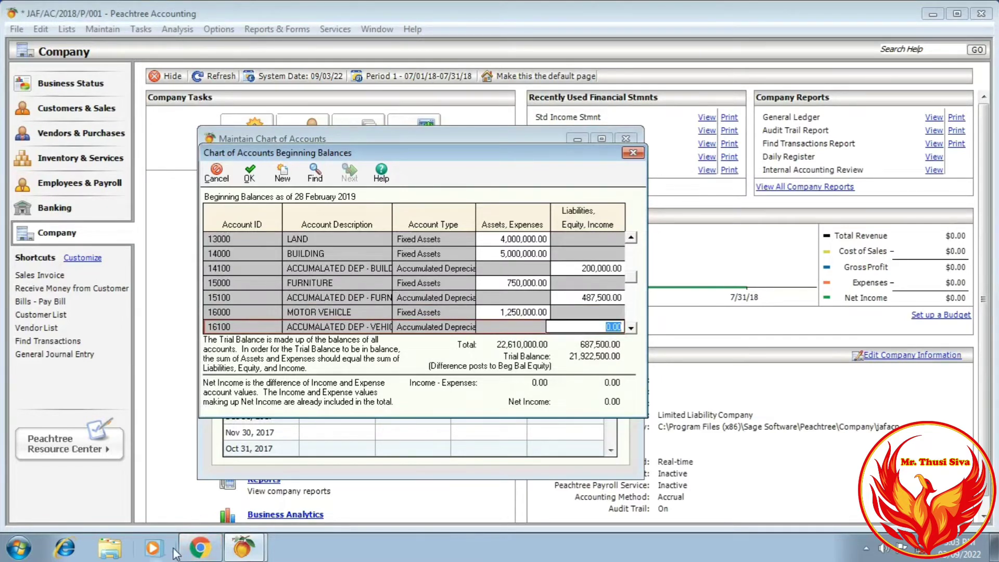
Set the Vehicle accumulated depreciation beginning balance to 937,500, as listed in the Chrome PDF.
click(204, 548)
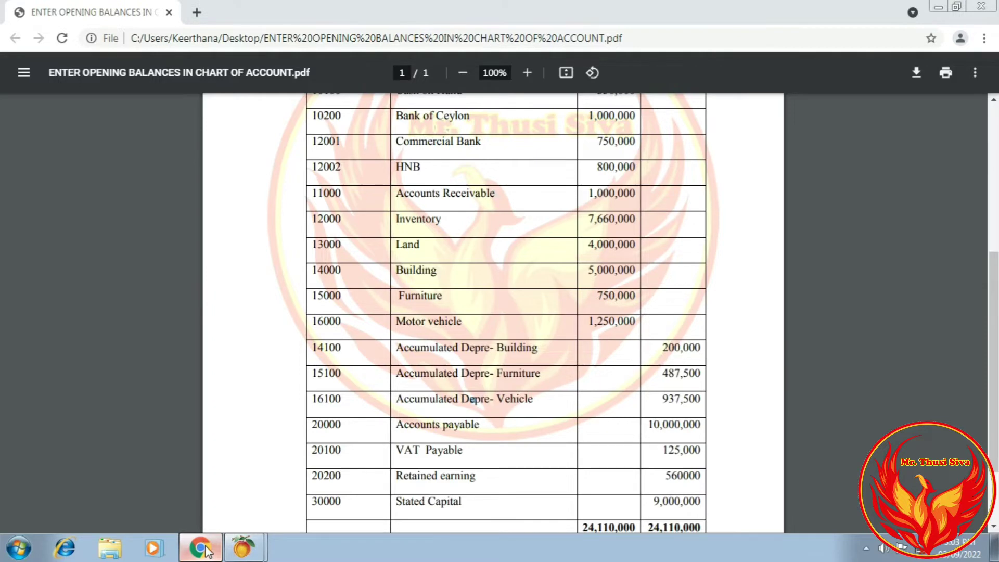
scroll(222, 501, up, 2)
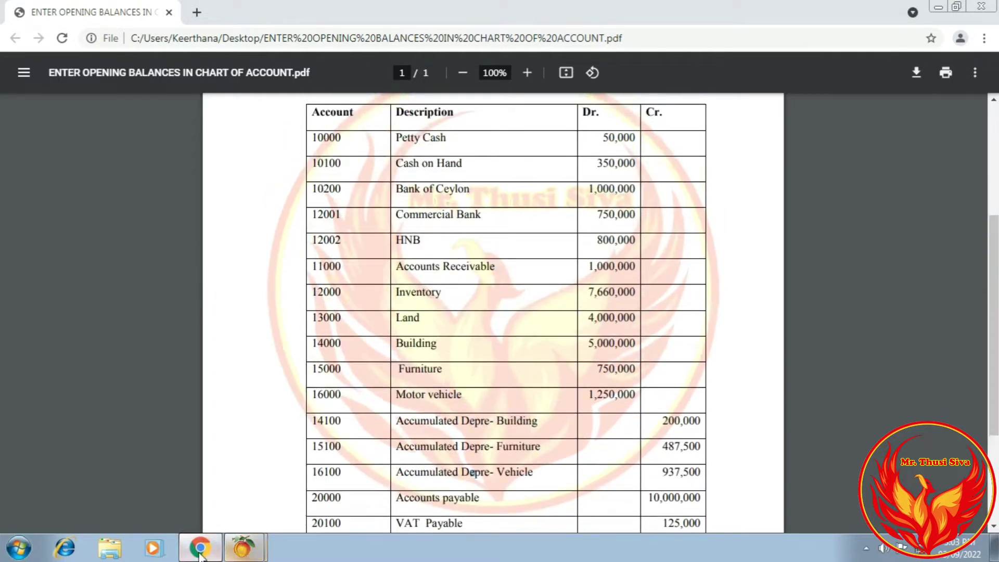
click(201, 551)
text(9)
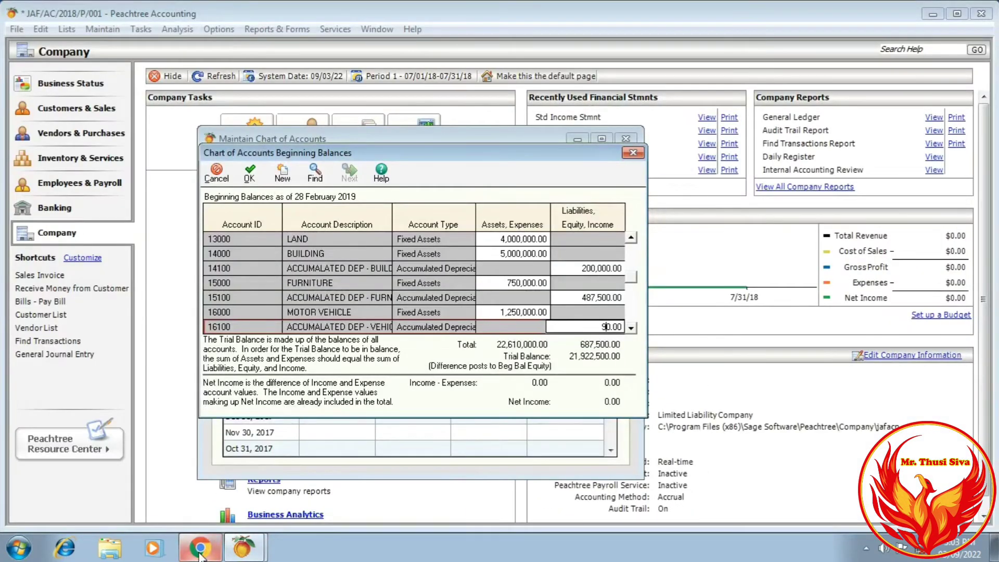
text(7)
key(BackSpace)
text(3750)
key(Return)
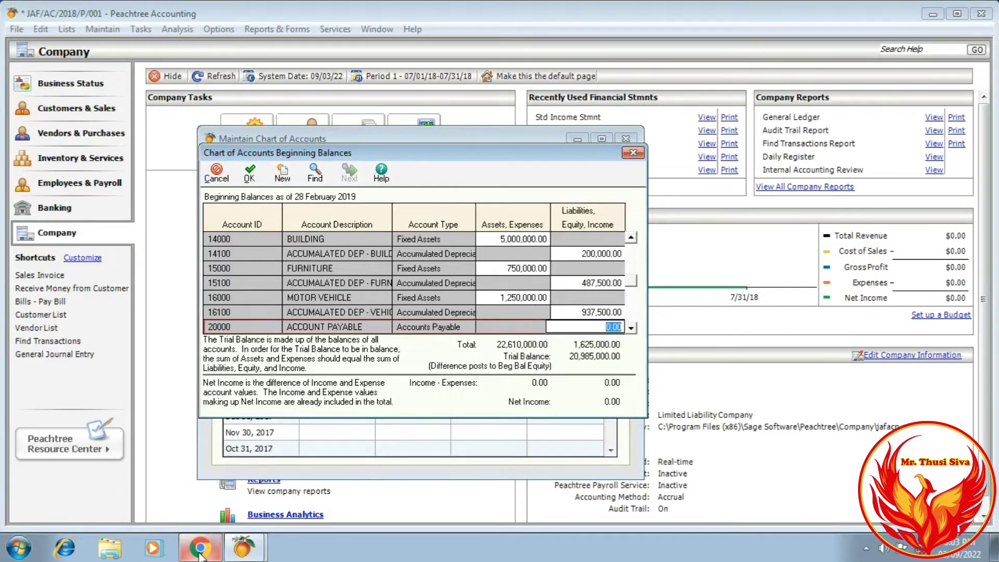
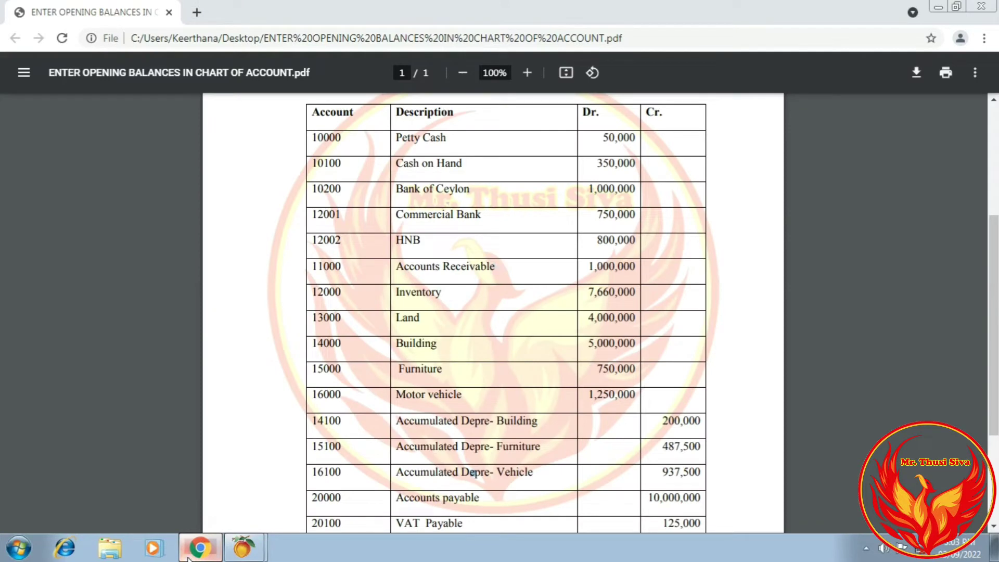
Enter the beginning balances listed in the Chrome PDF: 10,000,000 for Account Payable and 125,000 for VAT Payable.
click(188, 556)
text(0000000.00)
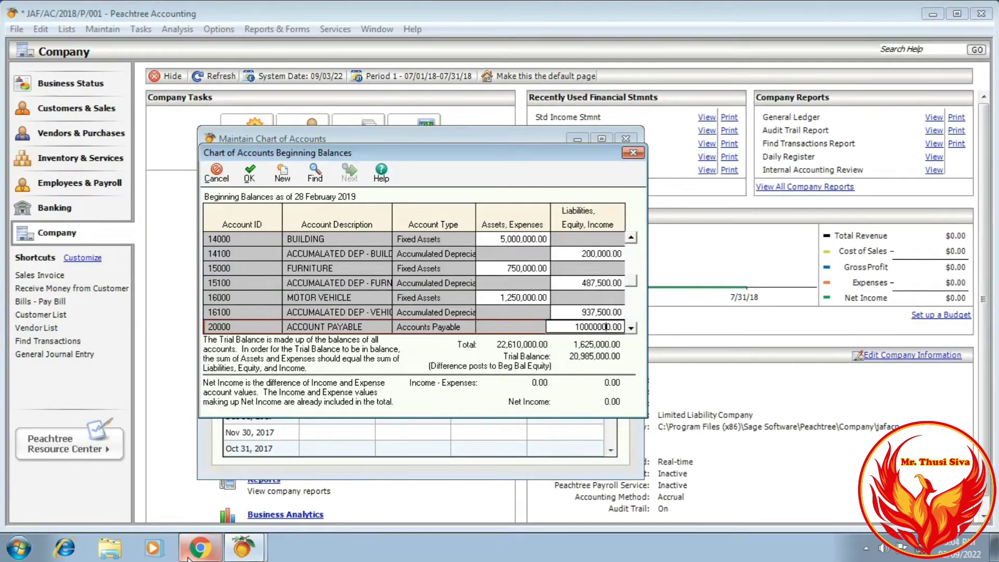
key(Return)
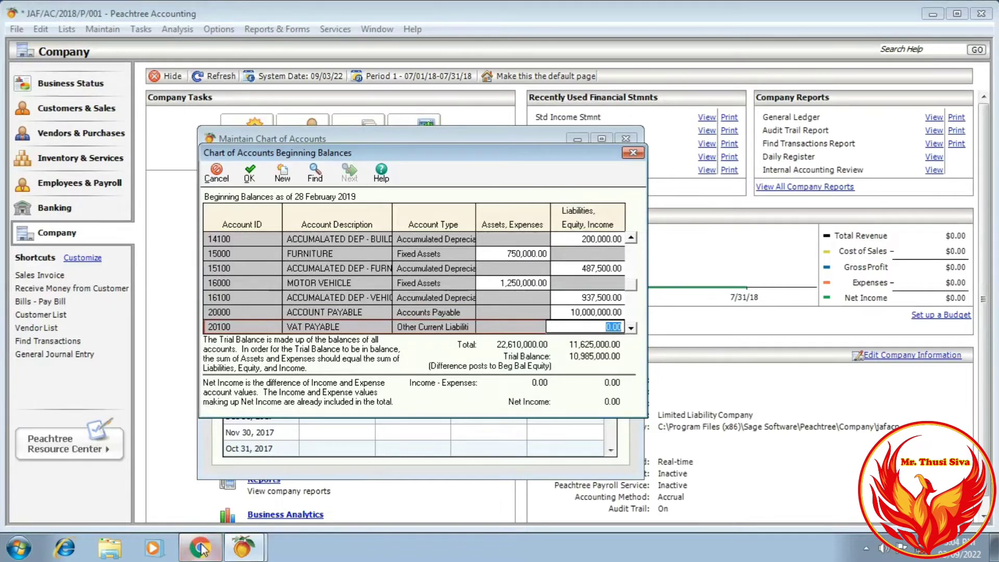
click(200, 551)
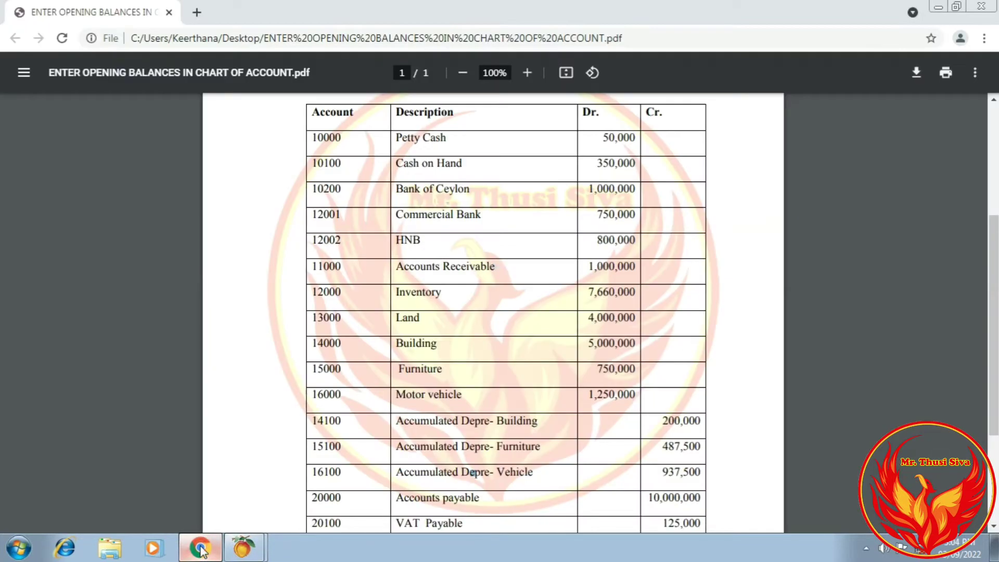
click(200, 551)
text(125,)
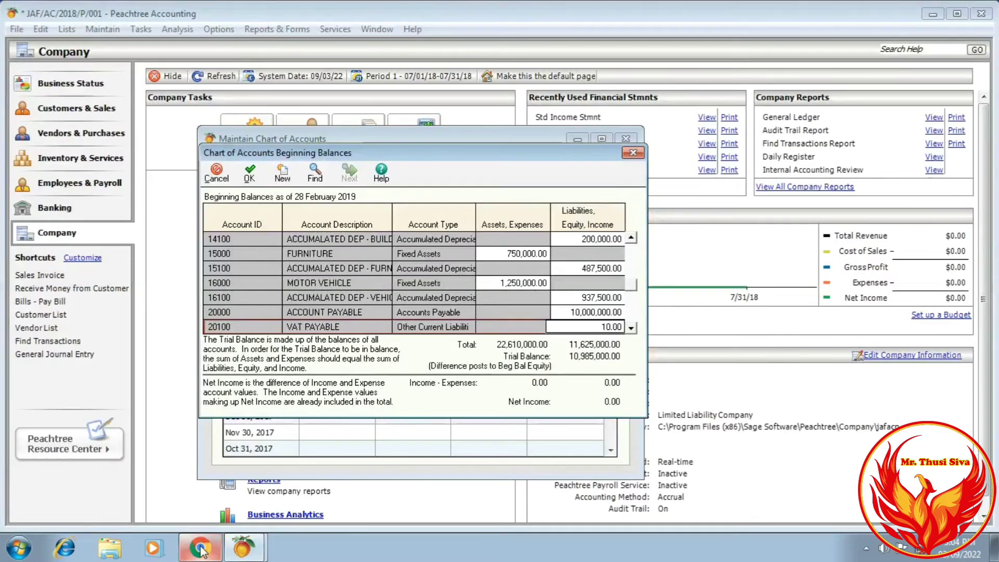
text(00)
key(Return)
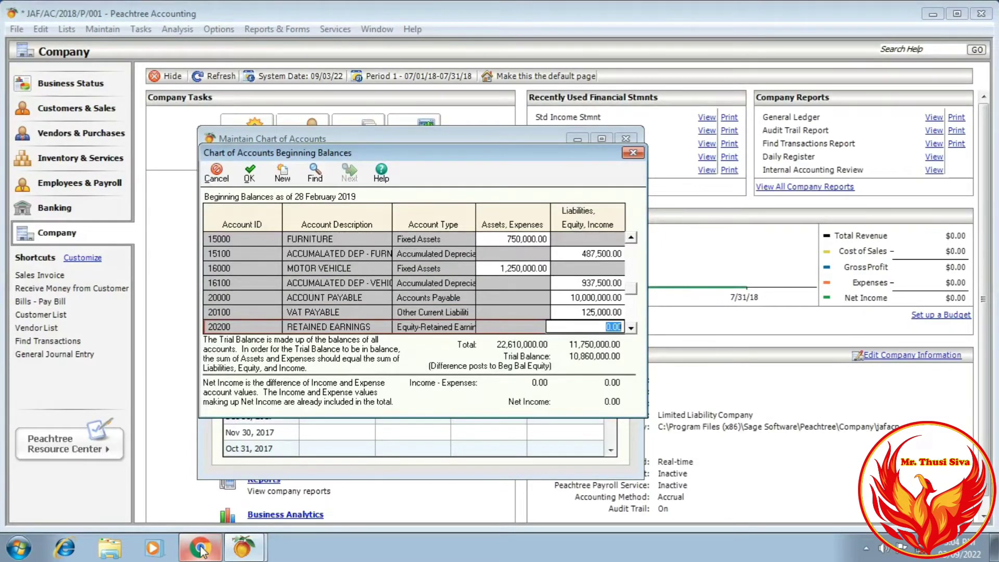
Set the Retained Earnings beginning balance to 560,000, as listed in the Chrome PDF.
click(201, 550)
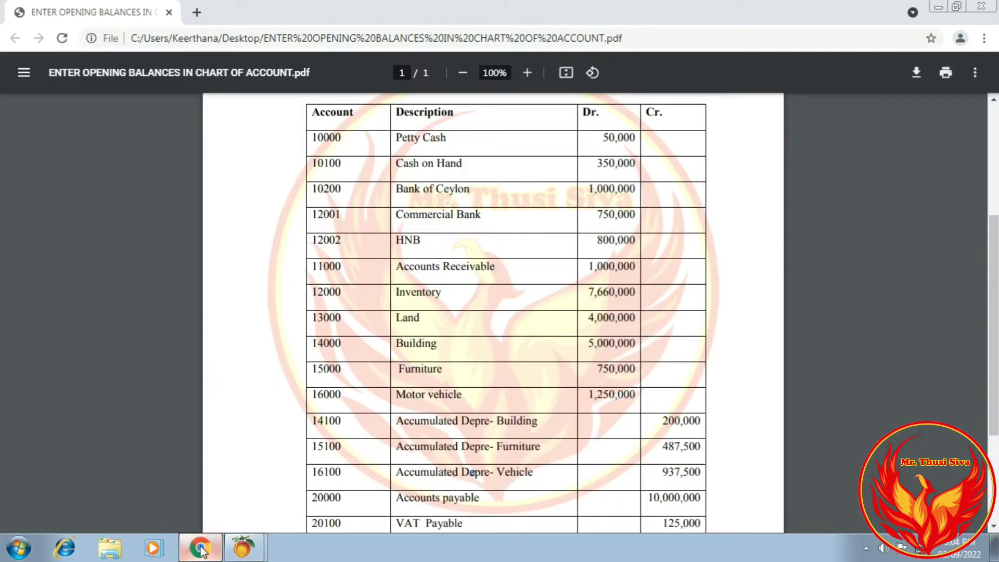
scroll(257, 475, down, 2)
scroll(254, 474, up, 3)
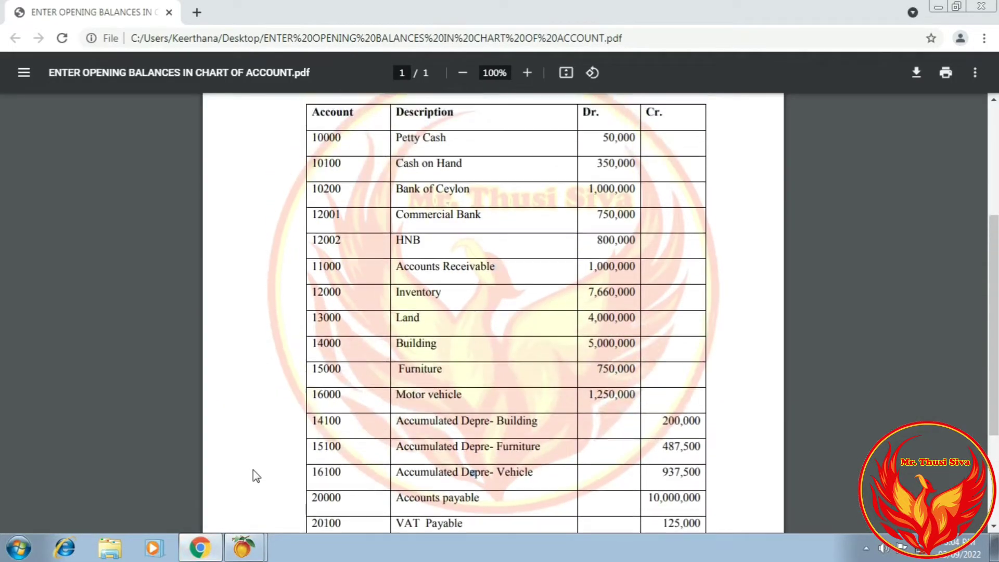
click(200, 548)
text(560,)
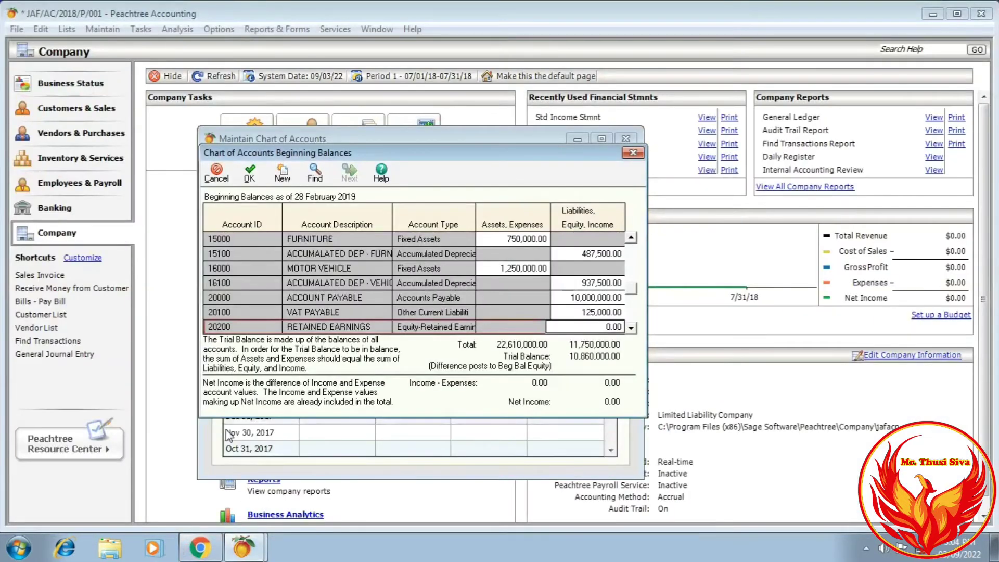
text(000)
key(Return)
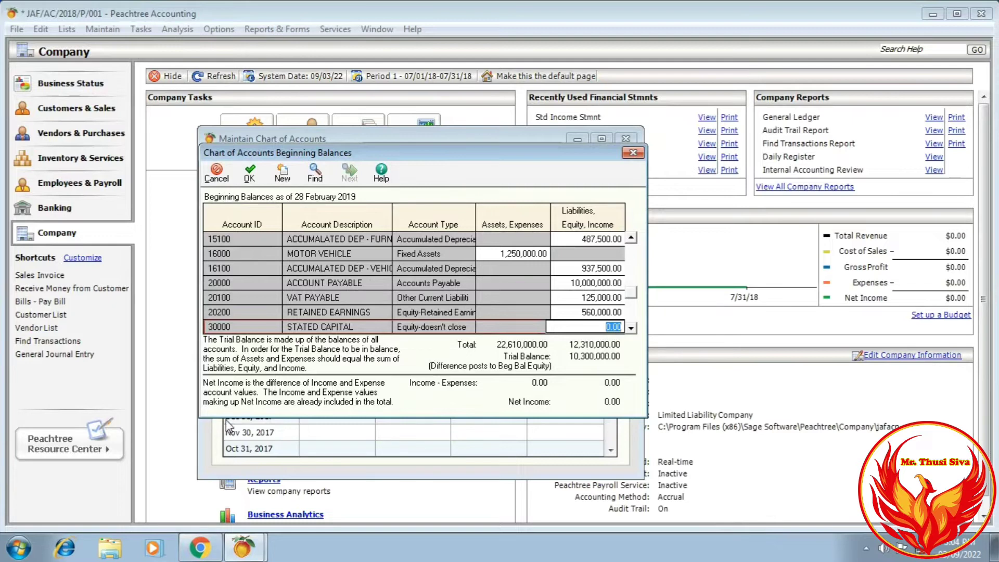
Check the Stated Capital row in the Chrome PDF and enter 103,000,000 as the Stated Capital beginning balance in Peachtree.
click(200, 548)
scroll(416, 357, down, 3)
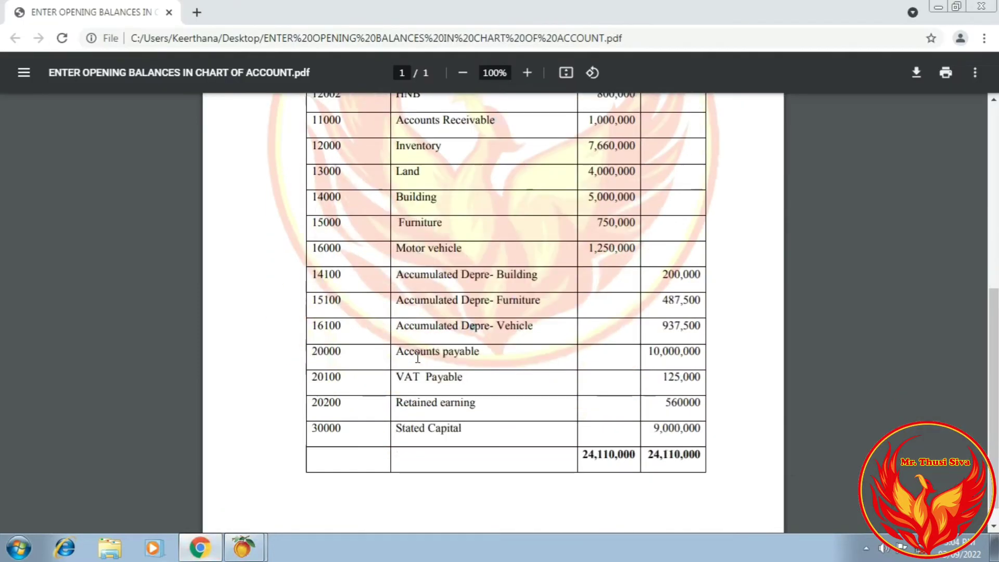
drag(647, 429, 709, 428)
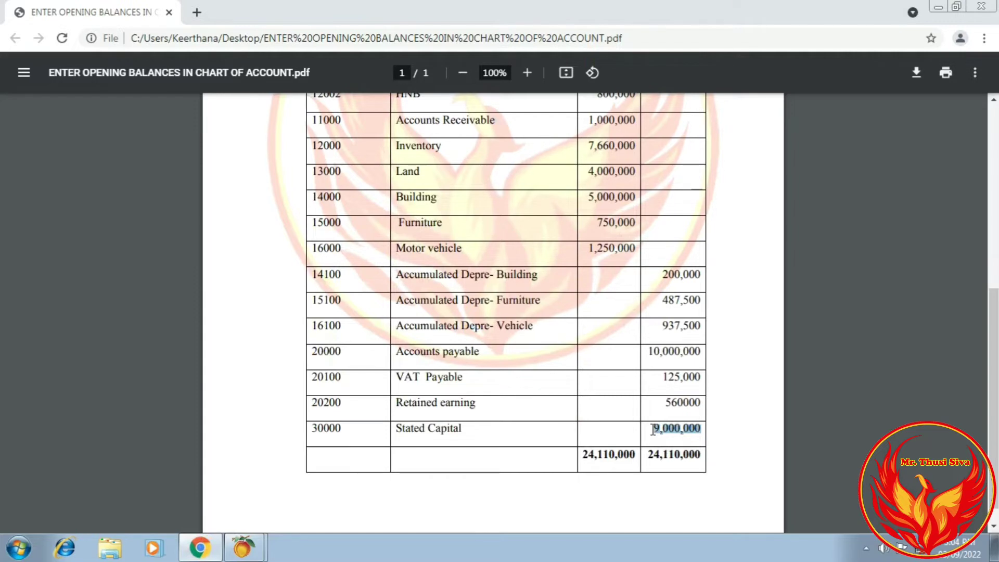
click(203, 551)
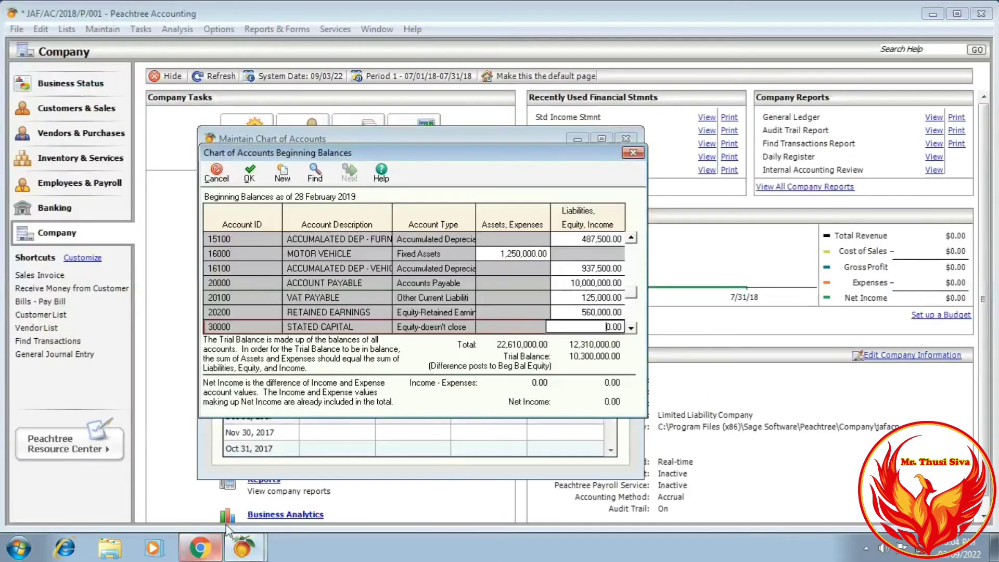
text(10)
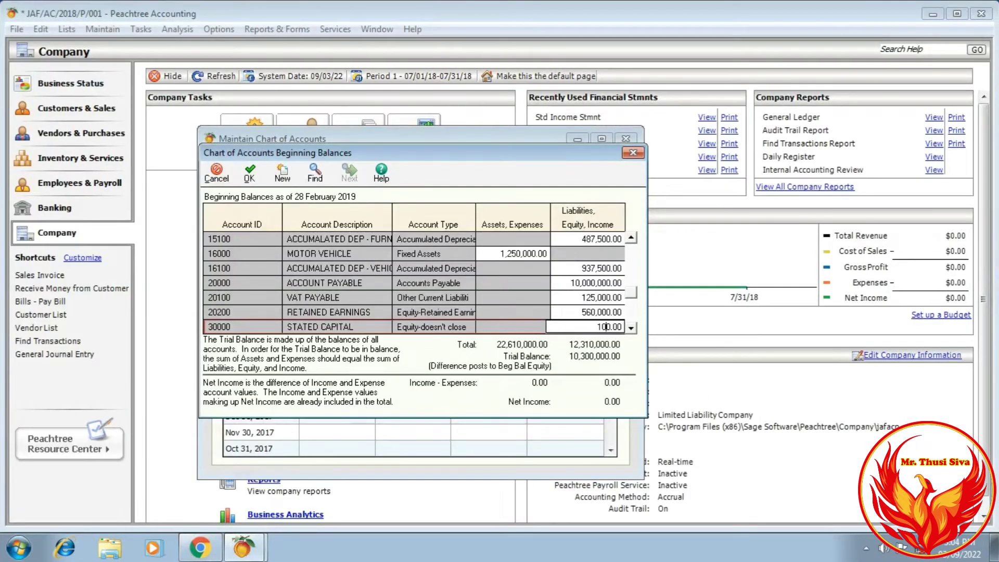
text(300000)
key(Return)
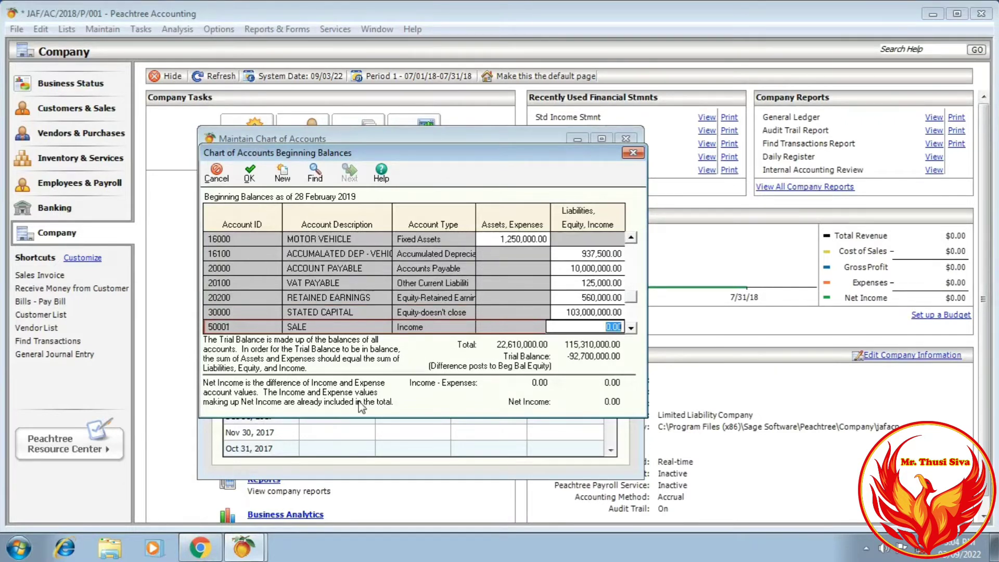
Correct the Stated Capital beginning balance to 10,300,000, then save the beginning balances and close the chart of accounts.
click(597, 311)
key(Return)
click(597, 312)
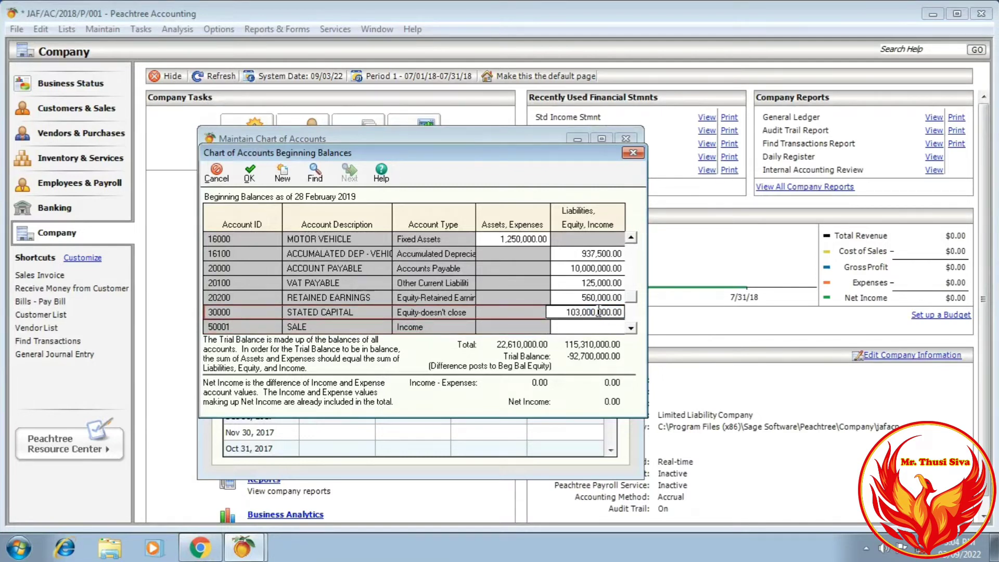
key(Return)
click(599, 312)
key(BackSpace)
key(Return)
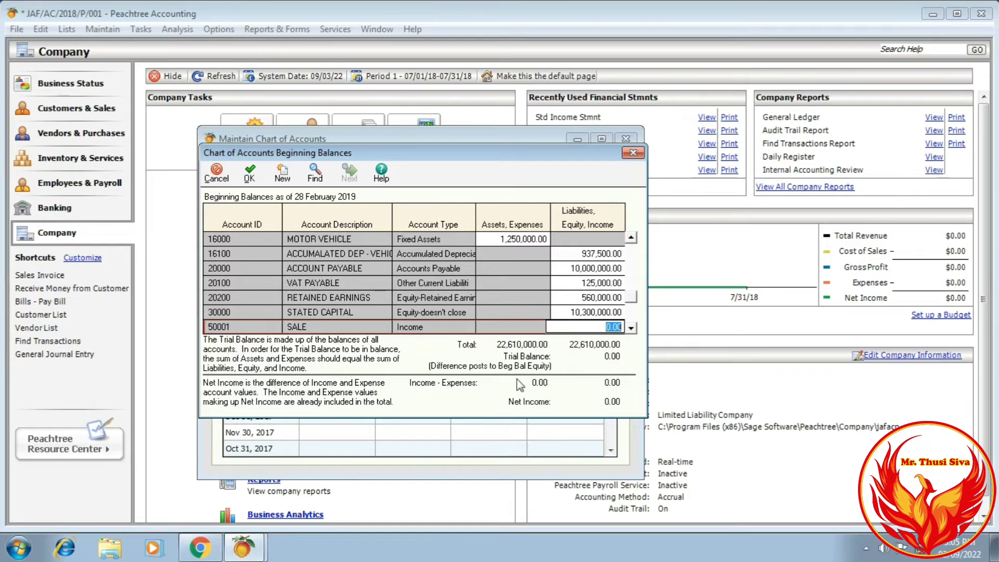
click(252, 173)
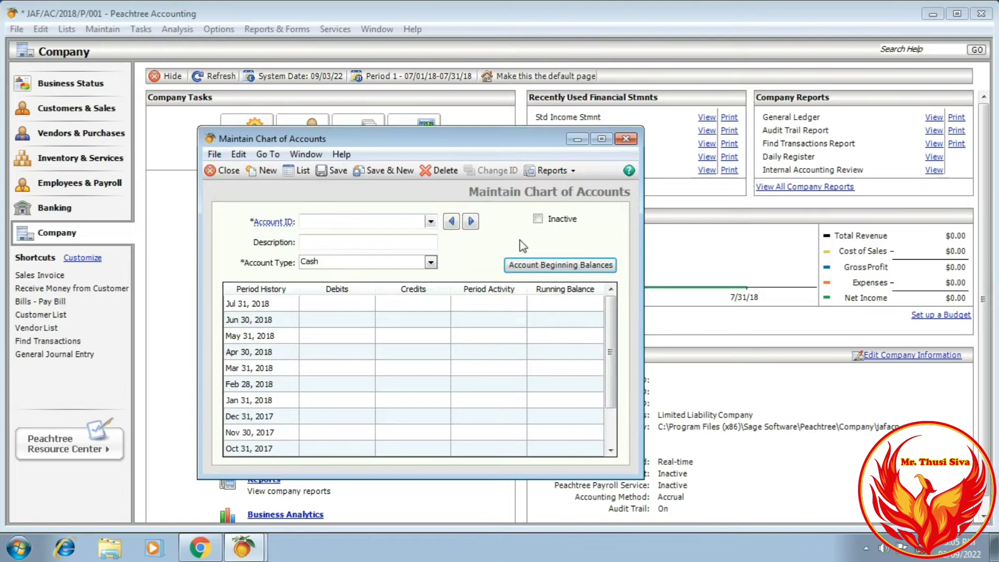
click(626, 139)
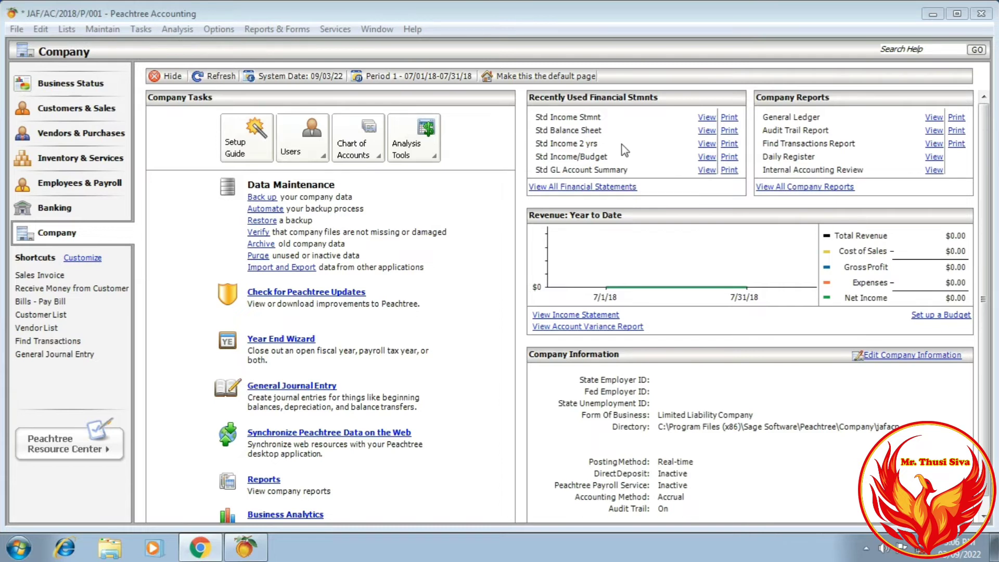
Reopen the chart of accounts beginning balances for the period from 1/2/19 through 28/2/19.
click(117, 30)
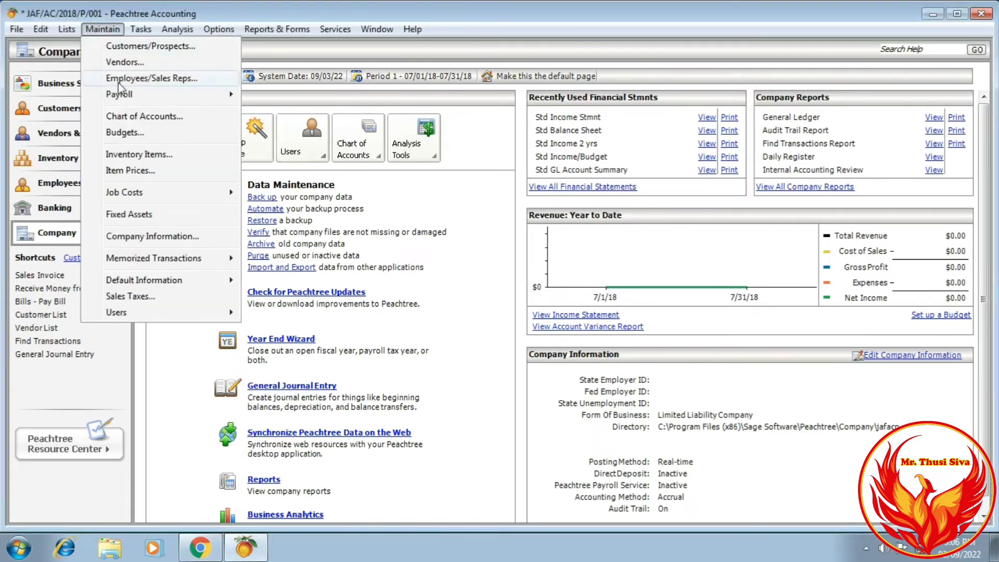
click(130, 116)
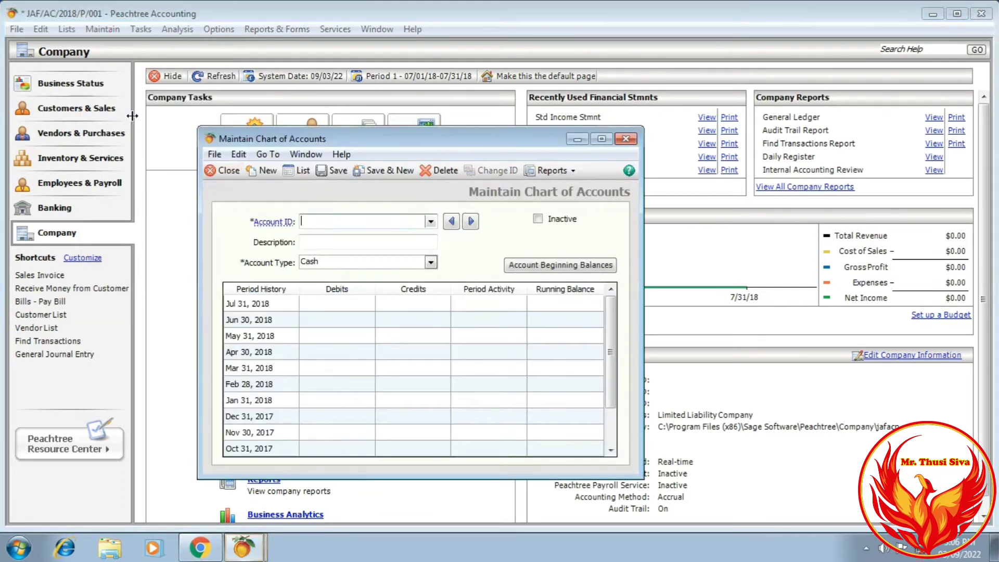
click(576, 268)
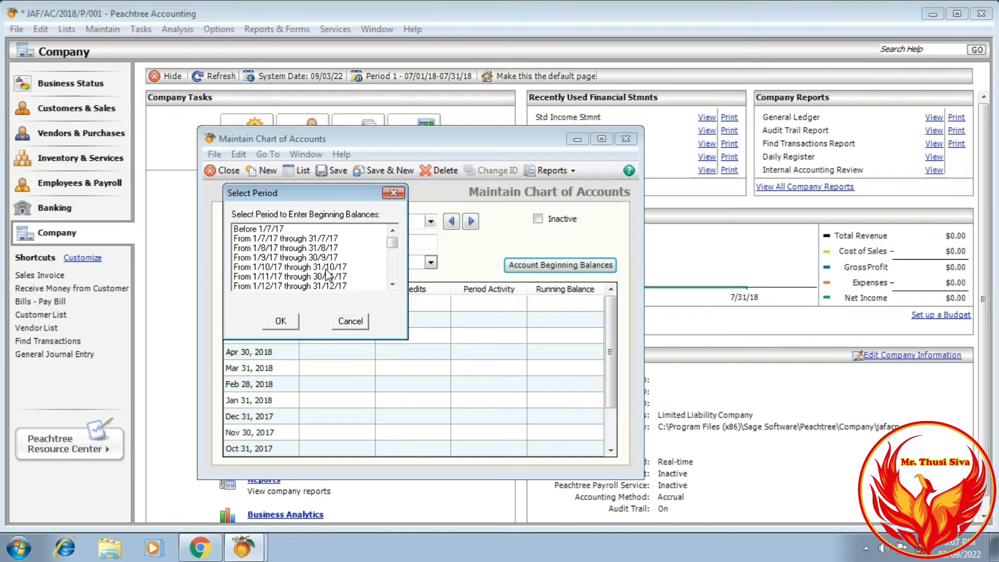
click(393, 284)
click(393, 285)
click(392, 284)
drag(396, 249, 397, 263)
click(299, 257)
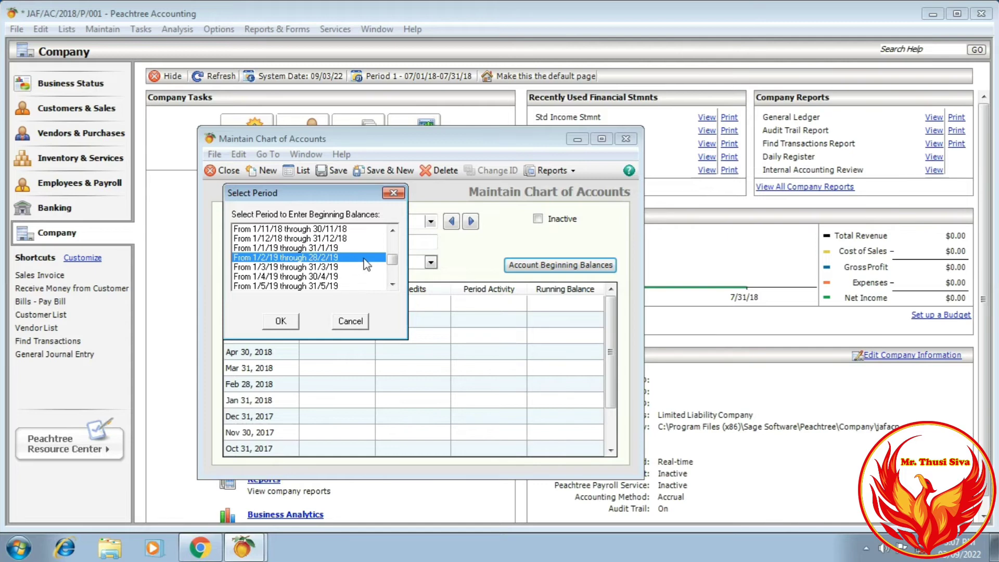
click(278, 321)
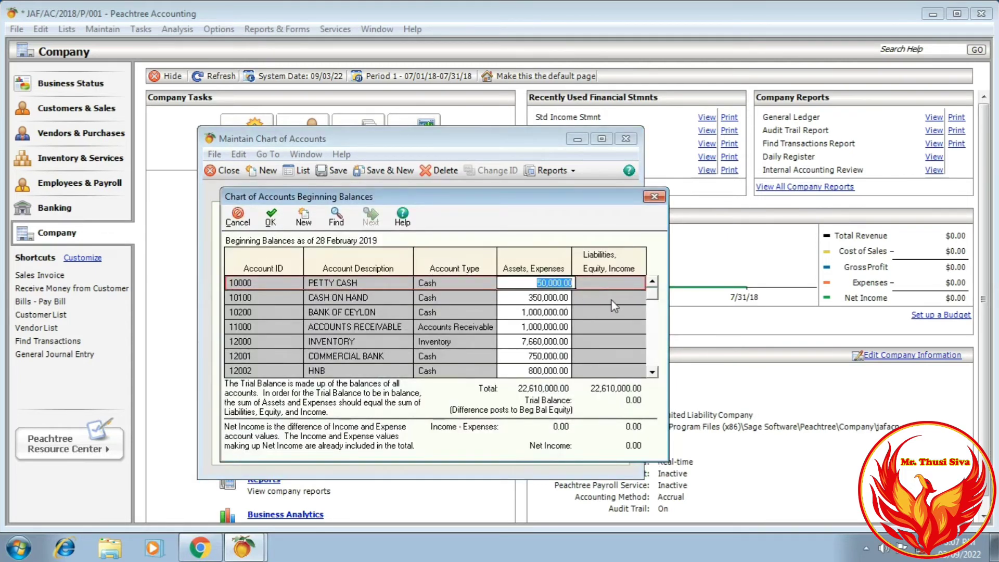
Compare the cash, receivable and other asset beginning balances with the opening balances in the Chrome PDF, then return to Peachtree.
drag(652, 295, 653, 308)
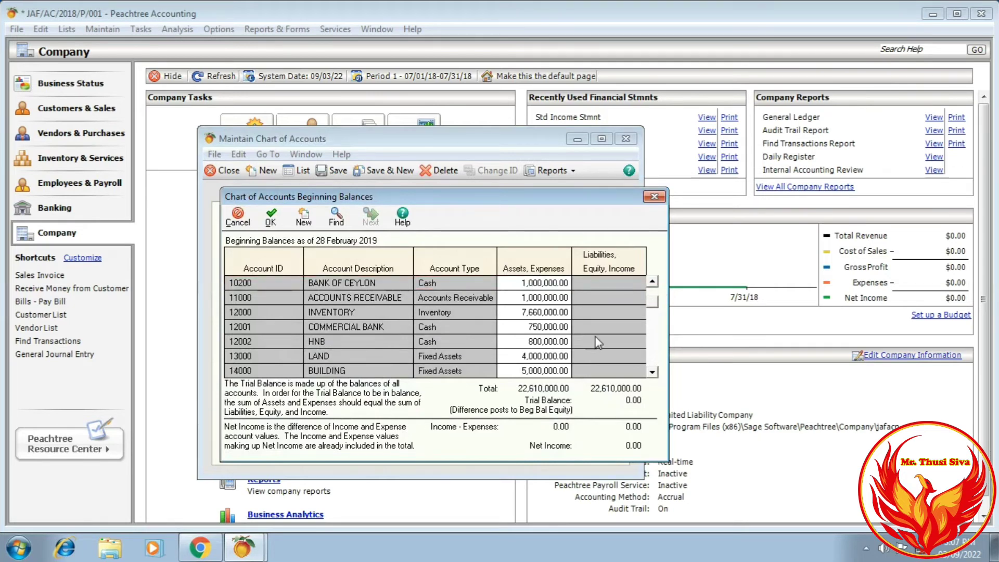
click(505, 344)
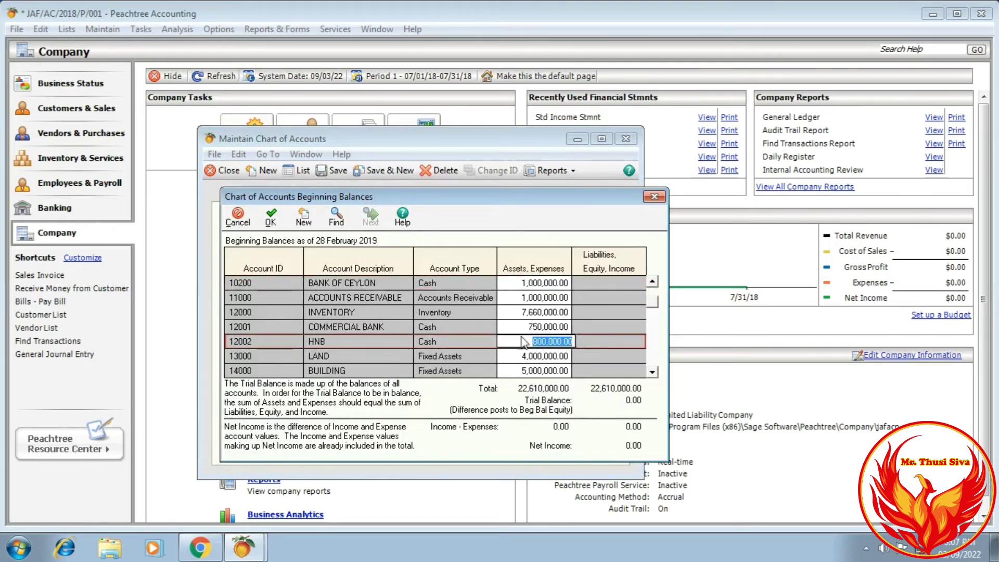
click(547, 300)
drag(654, 308, 653, 294)
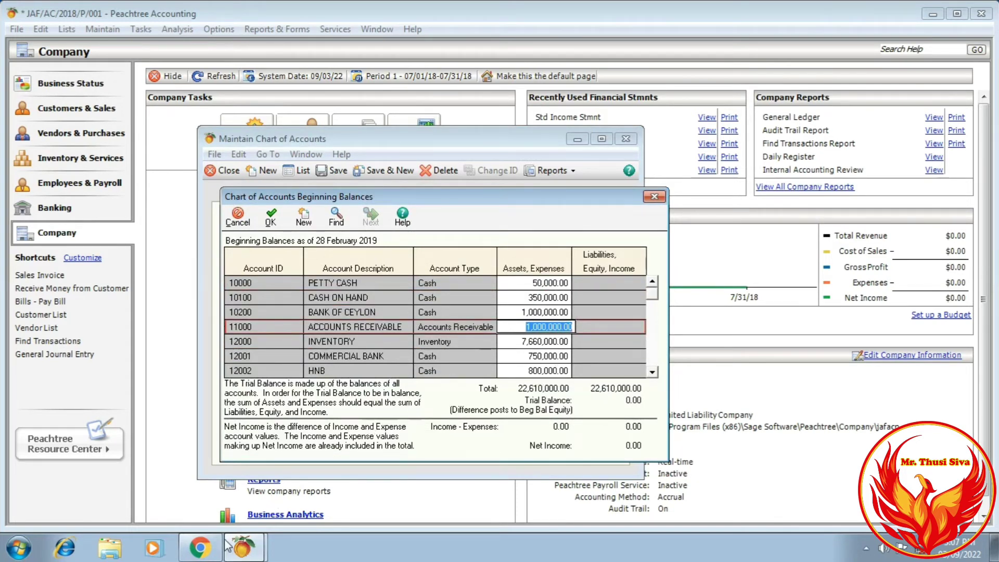
click(200, 547)
scroll(324, 347, up, 3)
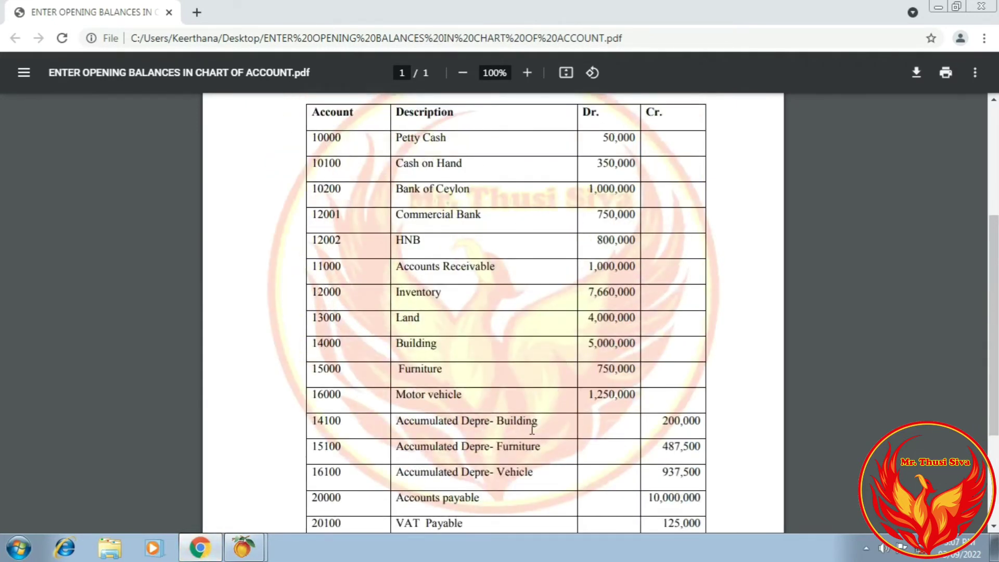
click(243, 548)
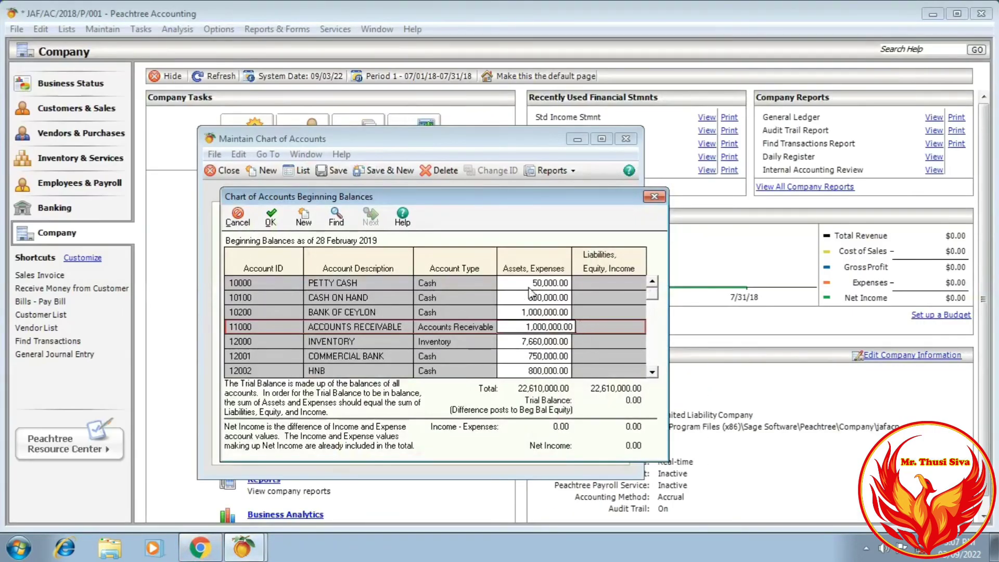
click(531, 285)
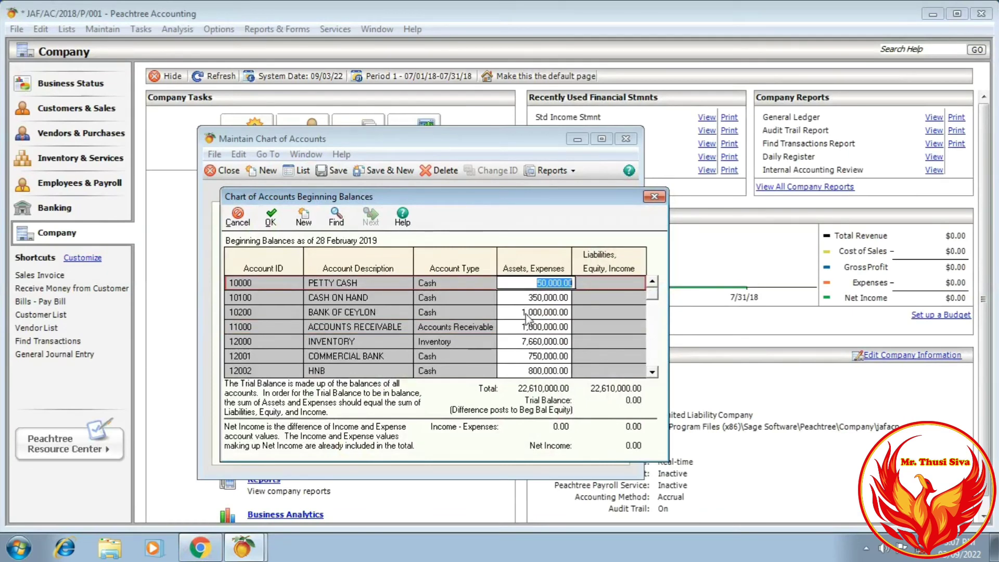
Review the liability, equity and income accounts in the beginning balances list, from Motor Vehicle through Fright Charges.
drag(652, 294, 659, 359)
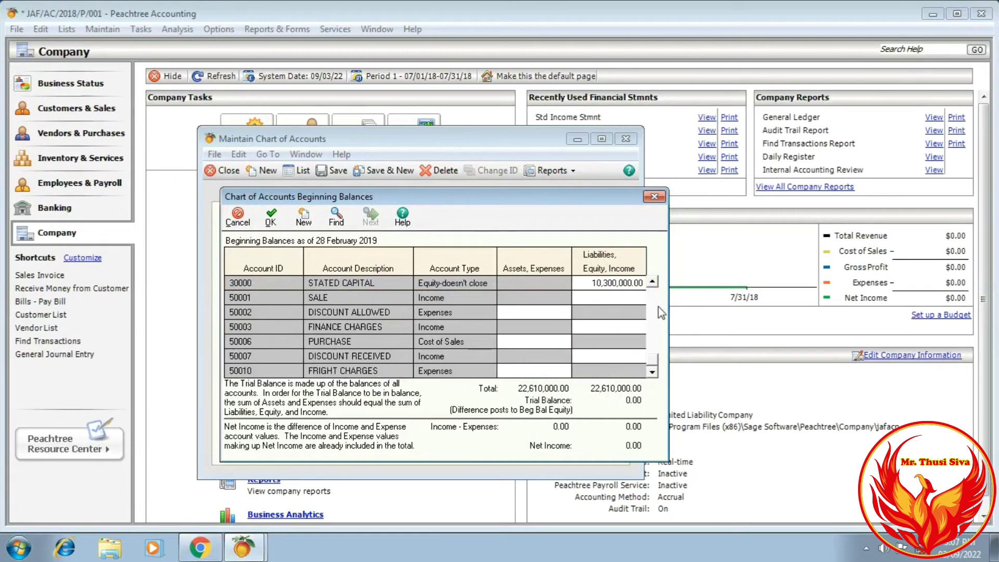
click(657, 282)
click(653, 282)
click(654, 282)
click(653, 282)
click(653, 281)
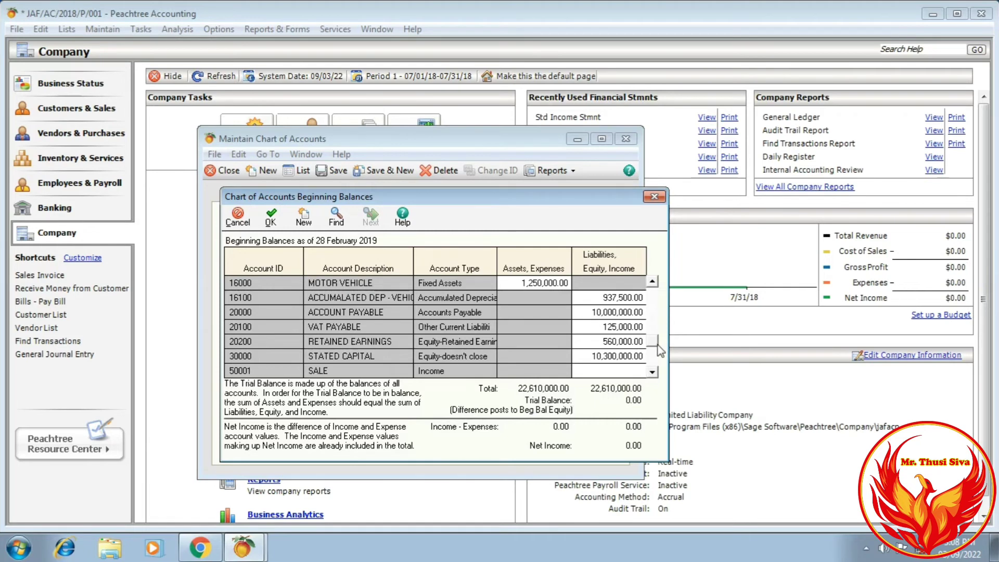
drag(654, 342, 666, 285)
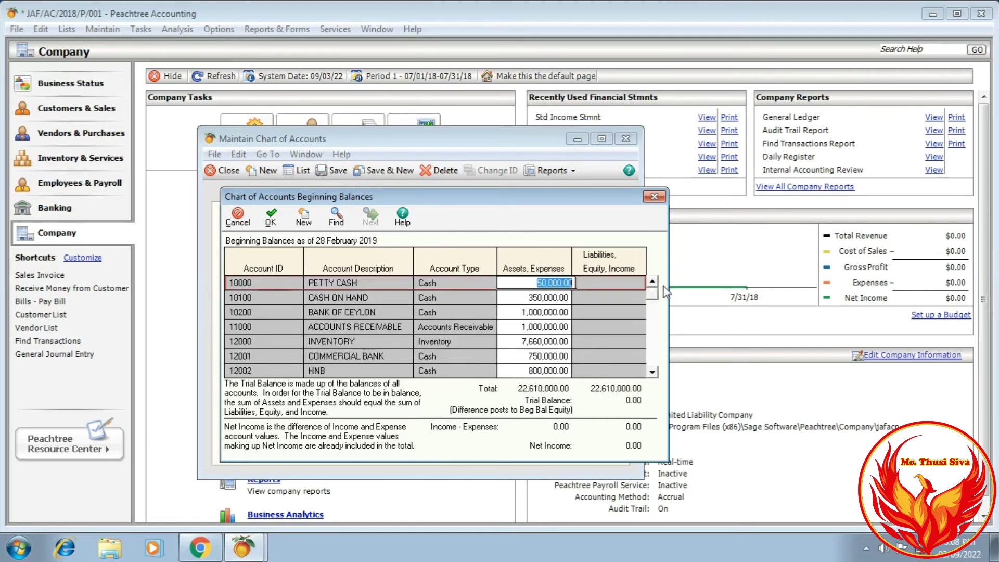
Recheck the Accounts Receivable and Stated Capital beginning balances, then accept the balances and close the chart of accounts.
click(562, 327)
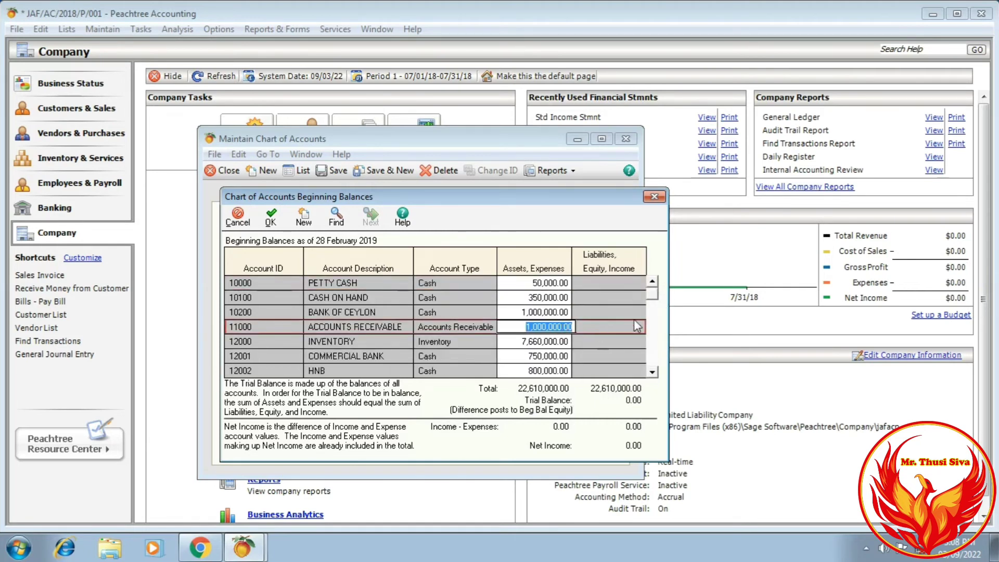
drag(657, 292, 657, 367)
click(628, 355)
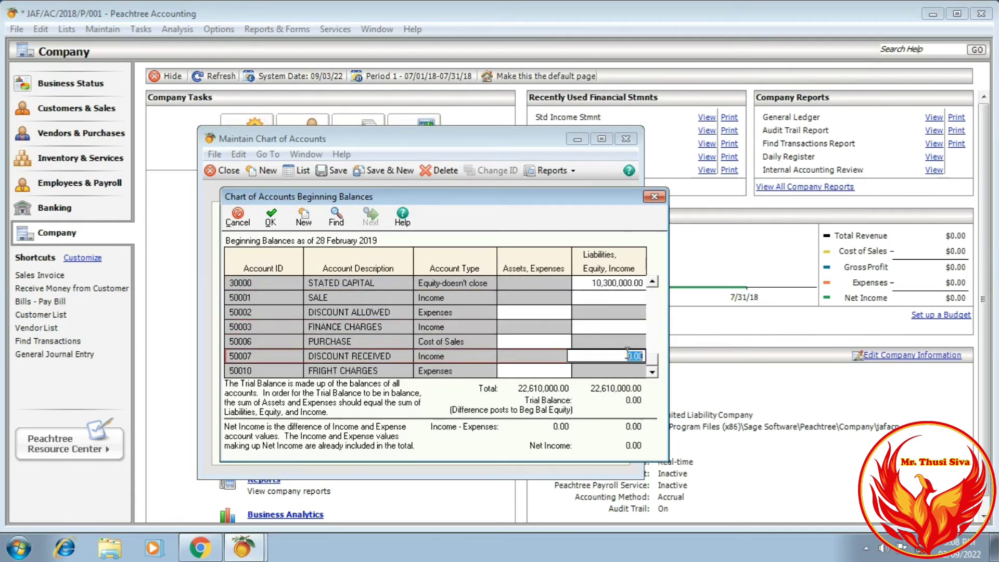
click(653, 281)
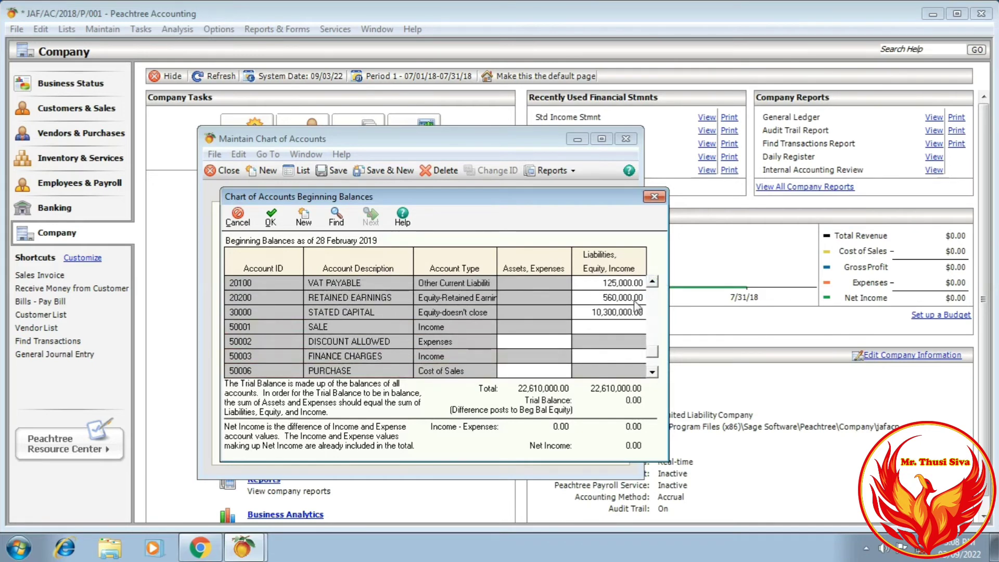
click(598, 315)
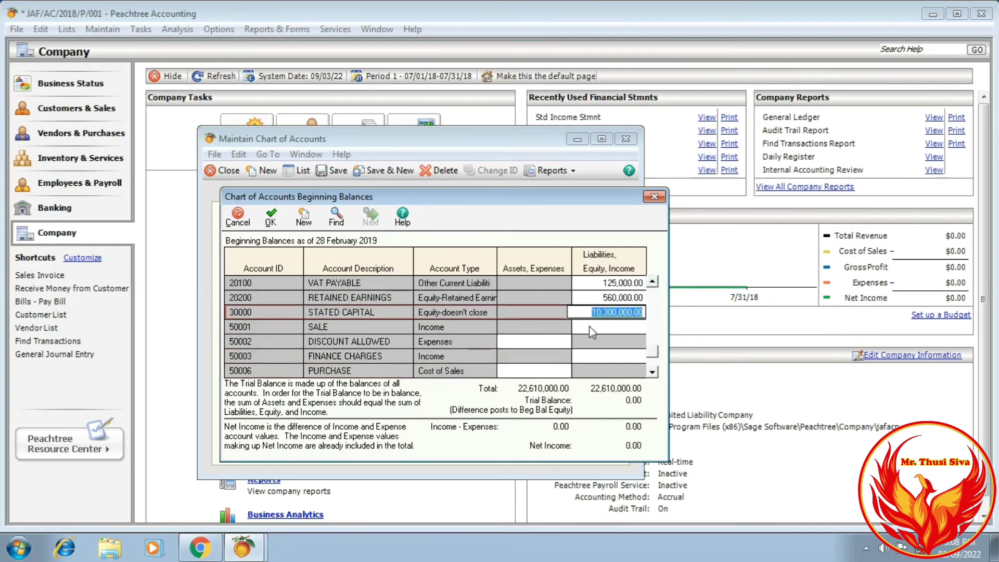
click(596, 331)
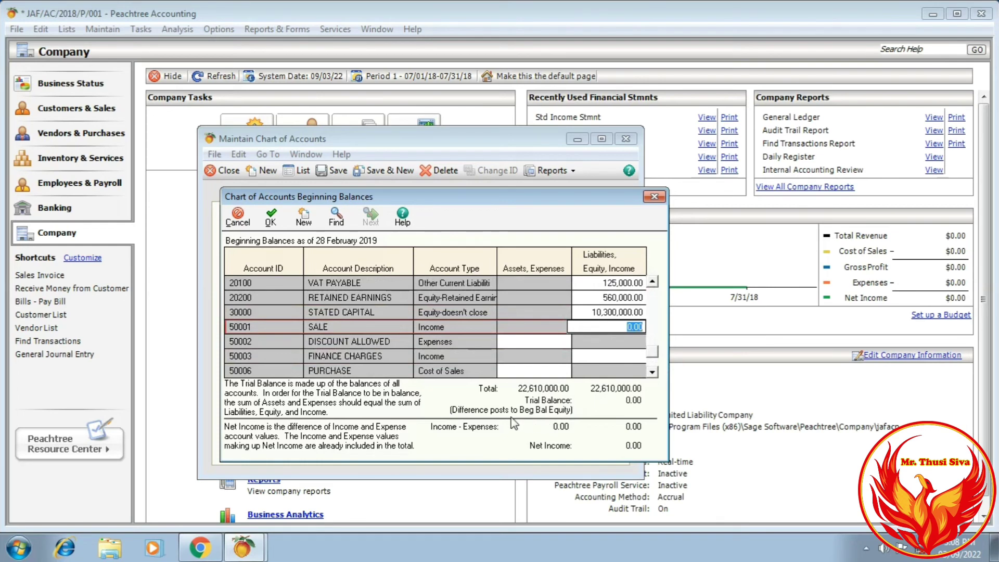
click(629, 313)
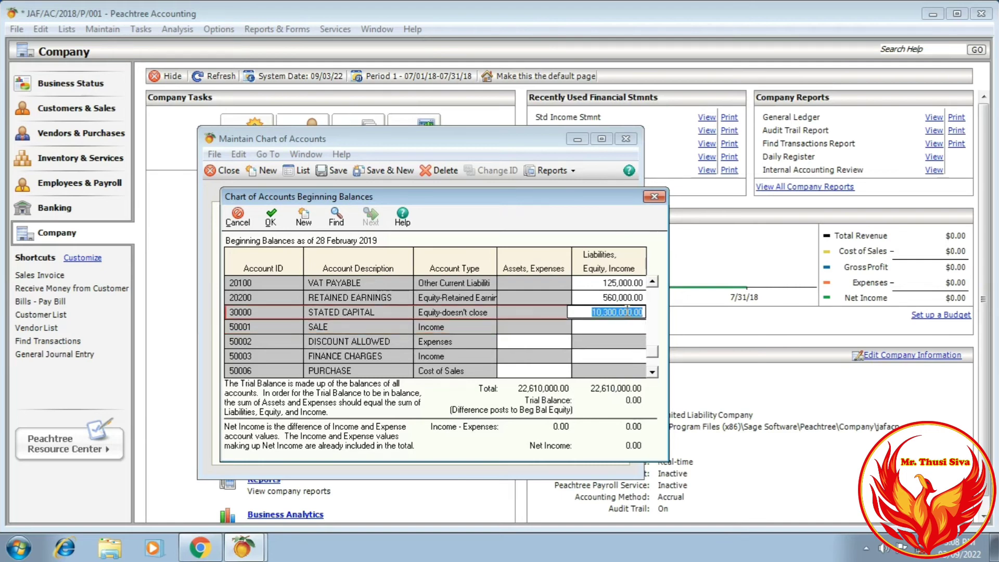
click(594, 312)
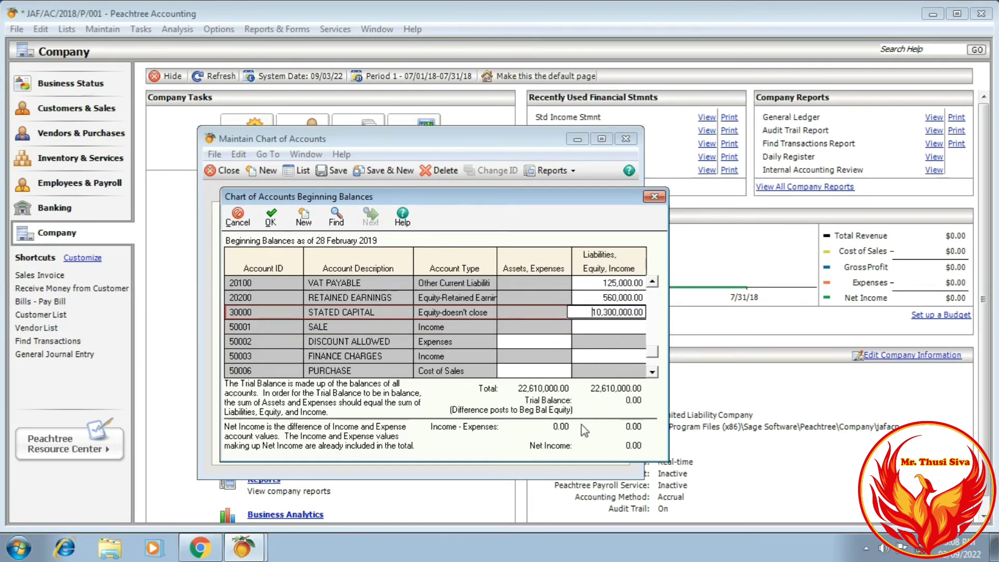
click(269, 220)
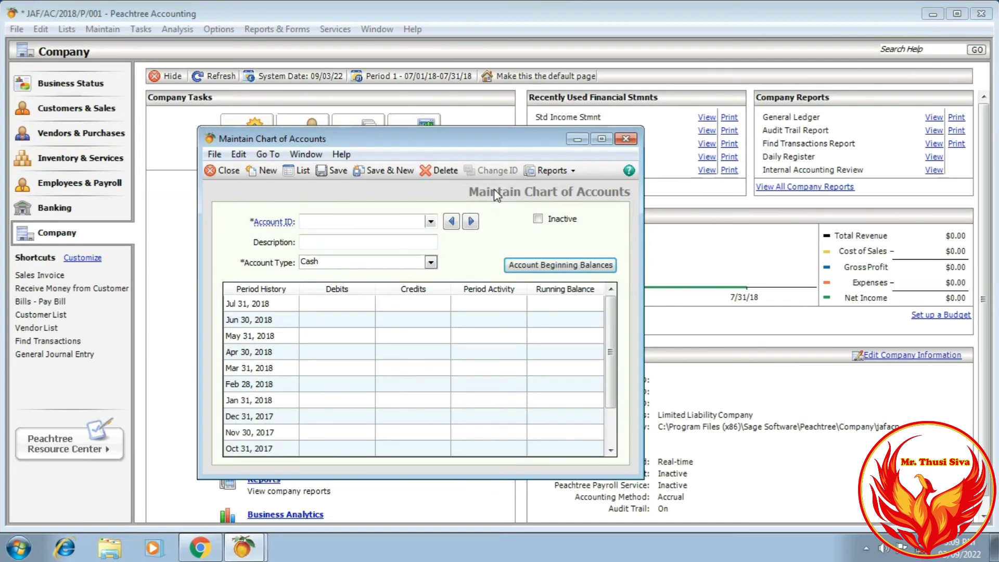
click(626, 138)
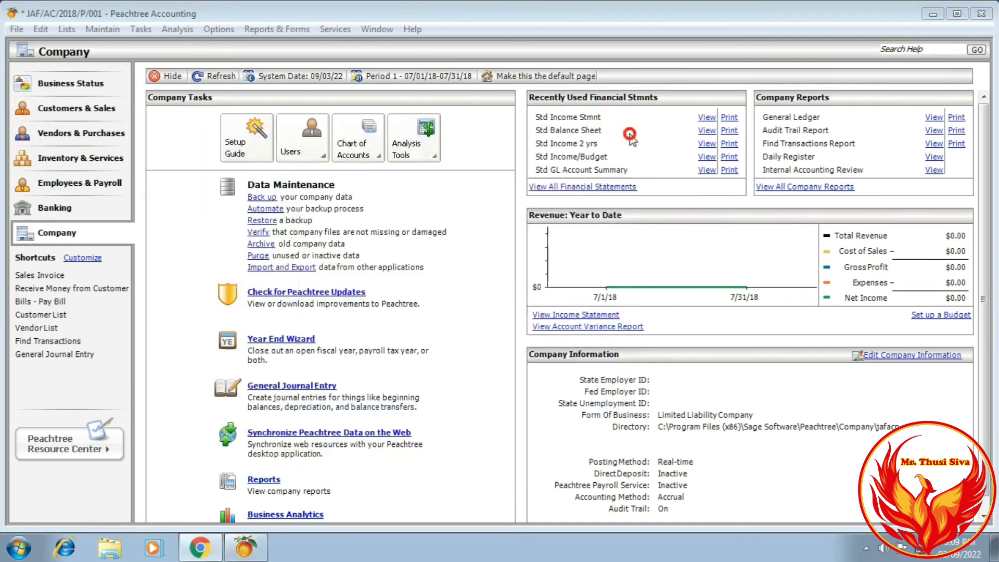
Display the General Ledger Trial Balance report from the General Ledger reports.
click(297, 30)
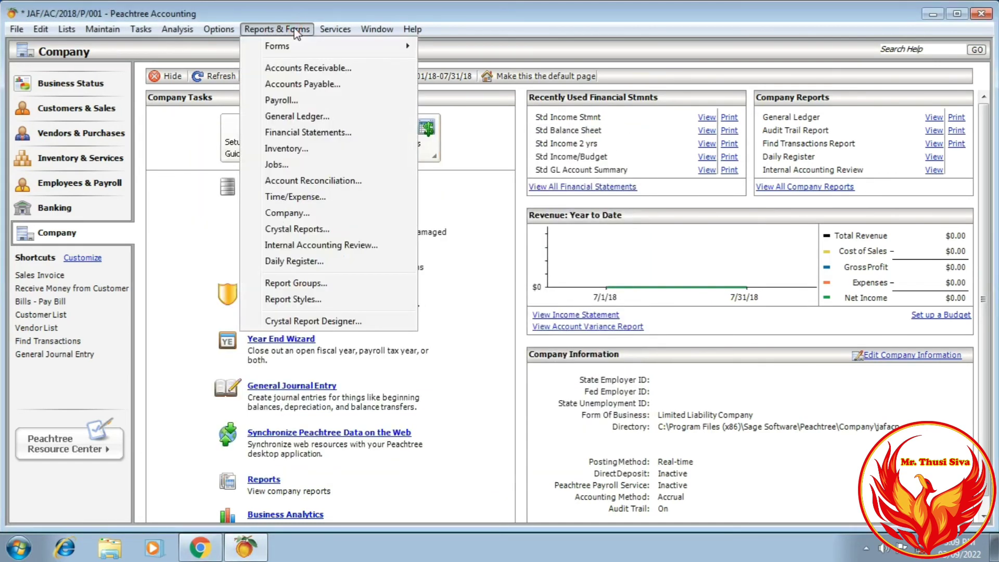
click(286, 117)
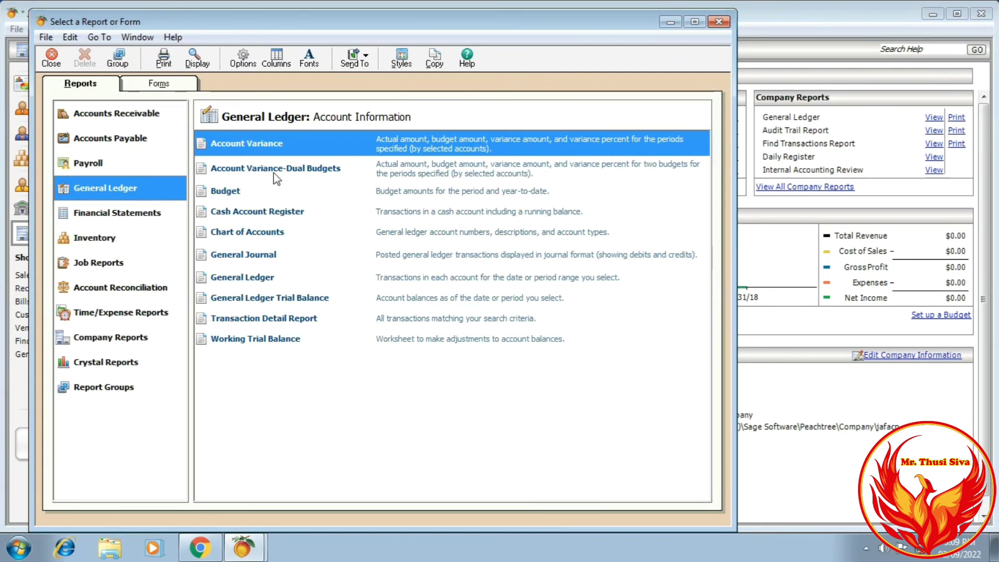
click(256, 303)
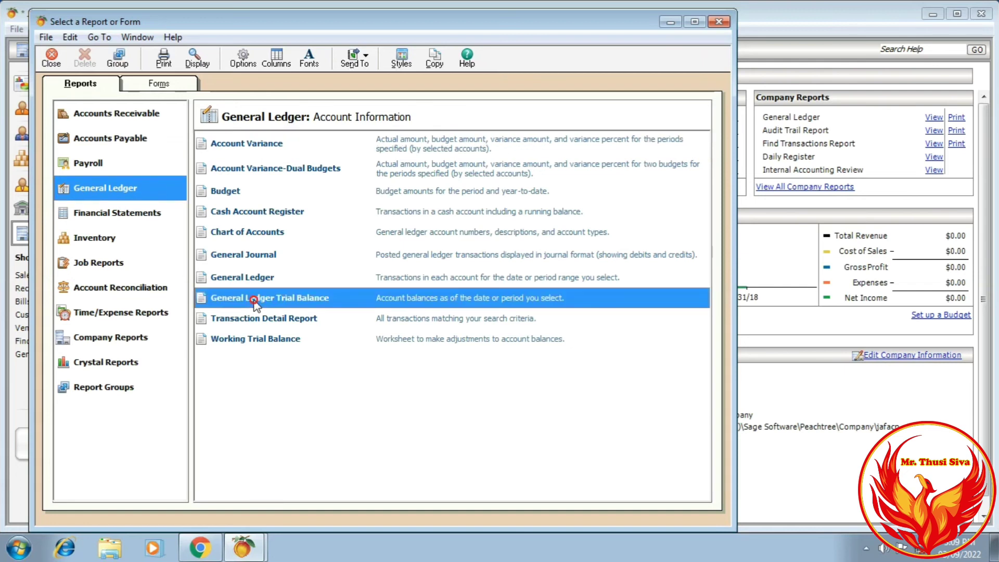
double_click(391, 302)
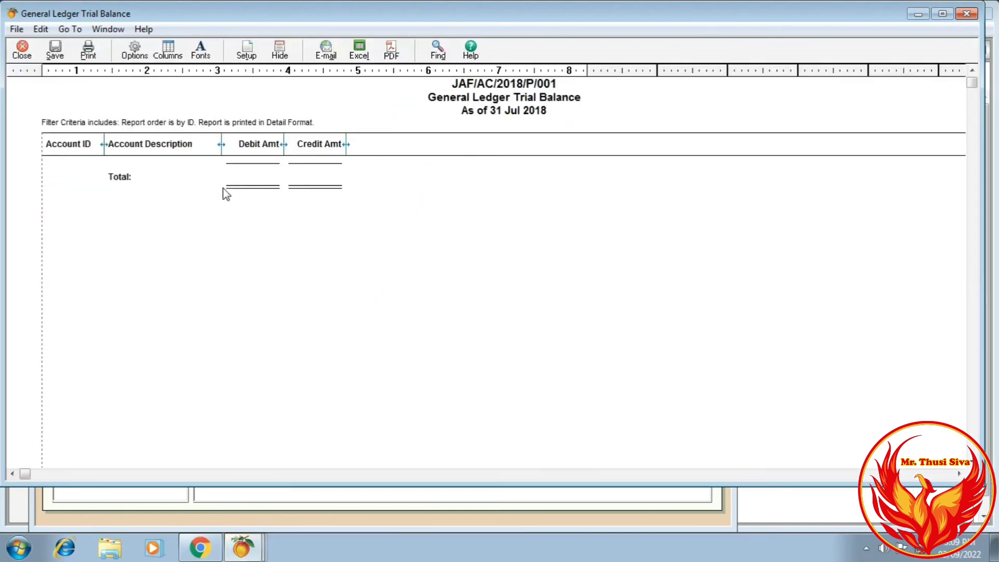
Switch the trial balance report's date option to Specific Date and select its as-of date for editing.
click(134, 57)
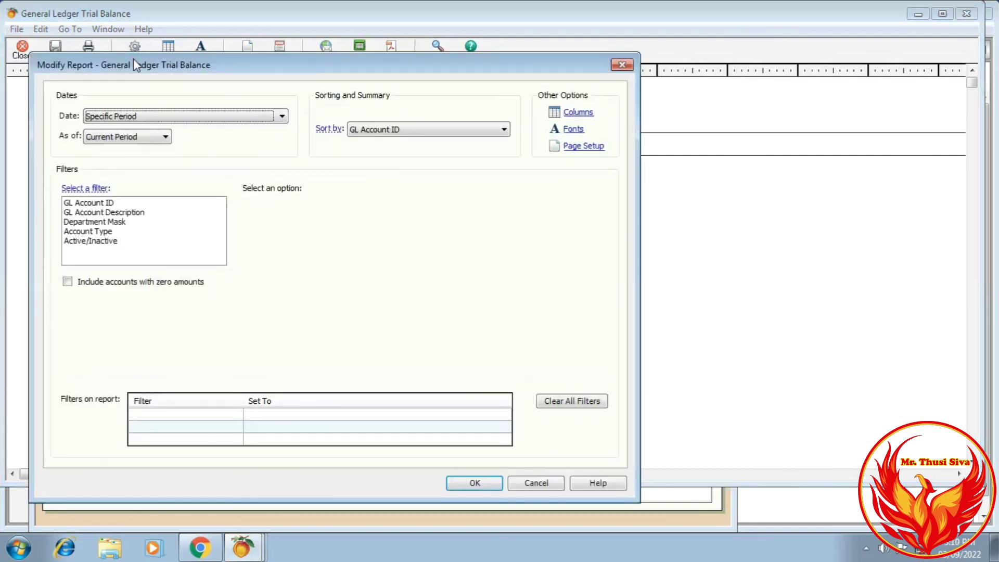
click(156, 116)
click(159, 128)
drag(142, 134, 3, 135)
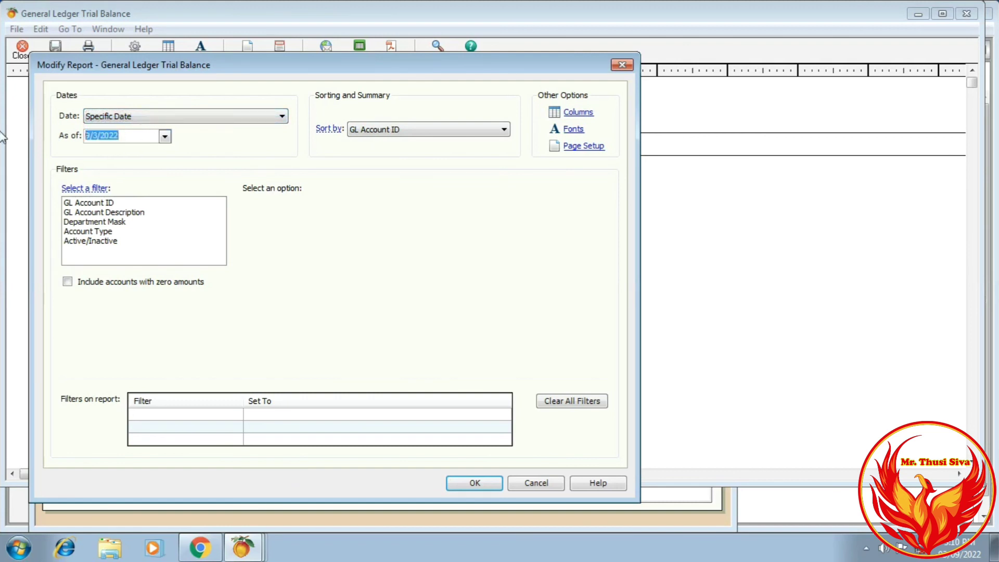